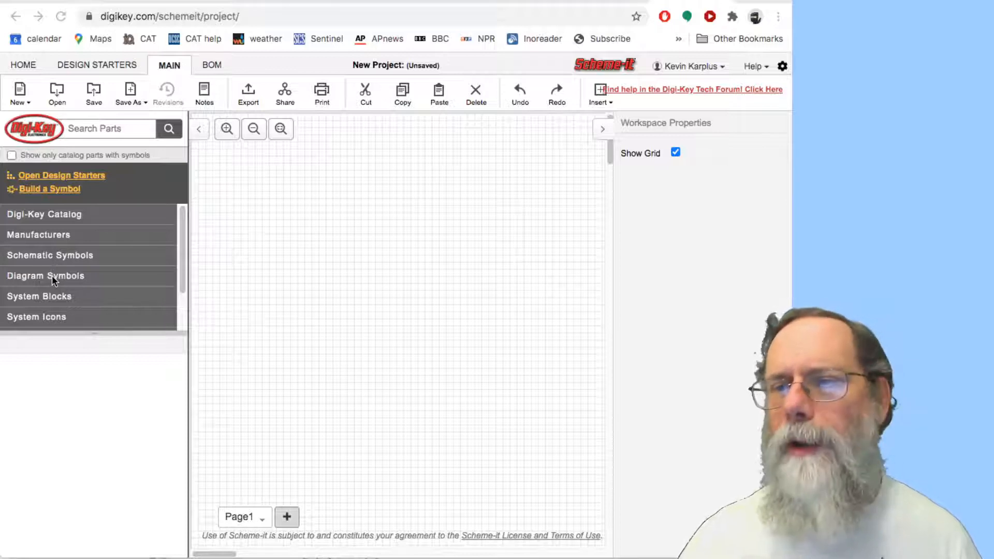
- Place a Label from the Basic Shapes diagram symbols near the top of the page, reading "TITLE or date"
click(53, 278)
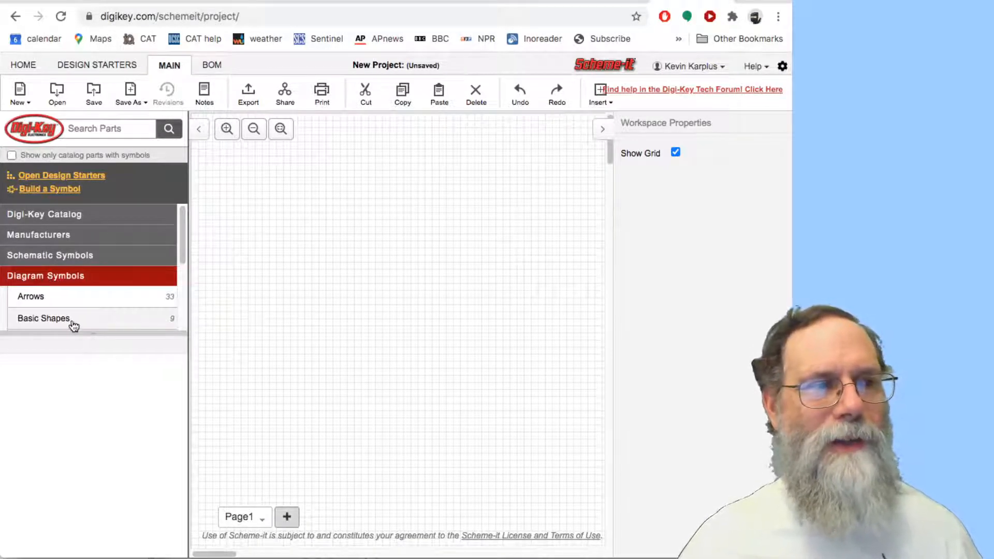
click(67, 320)
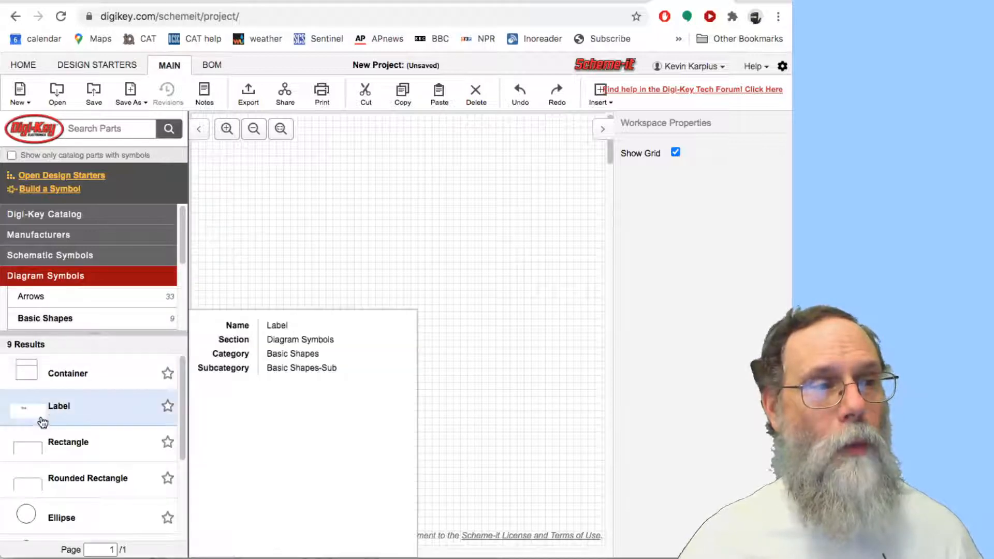
drag(42, 414, 356, 154)
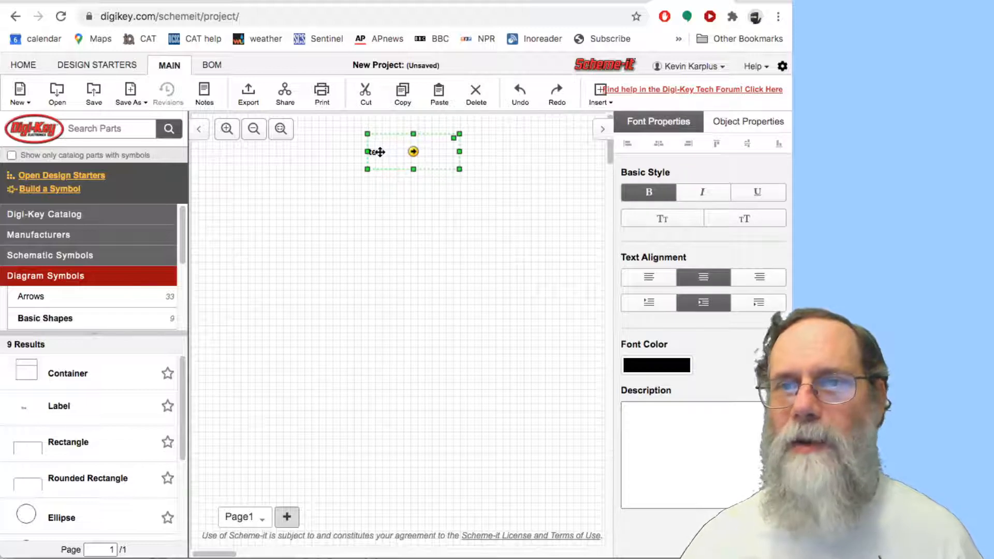
double_click(379, 152)
text(TITLE or de)
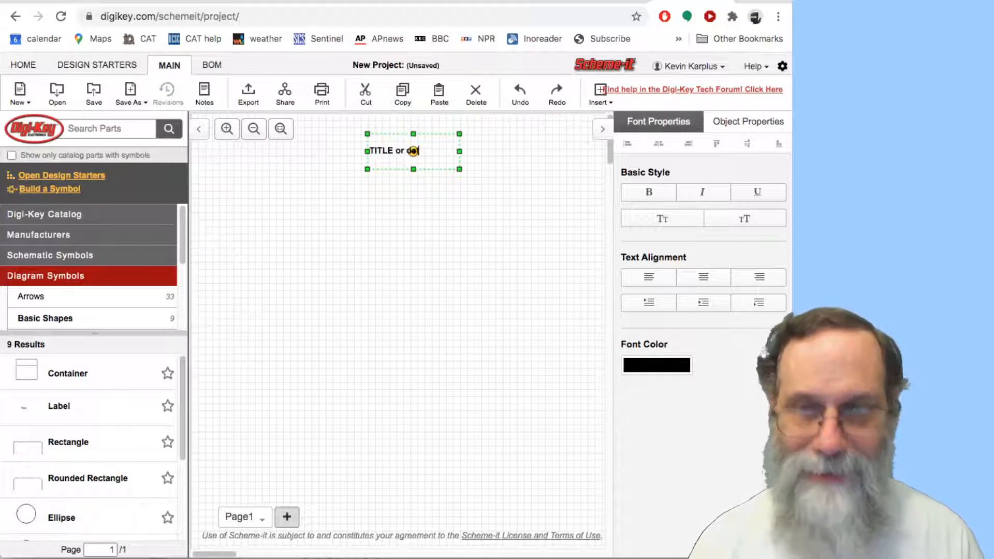
text(te)
key(Return)
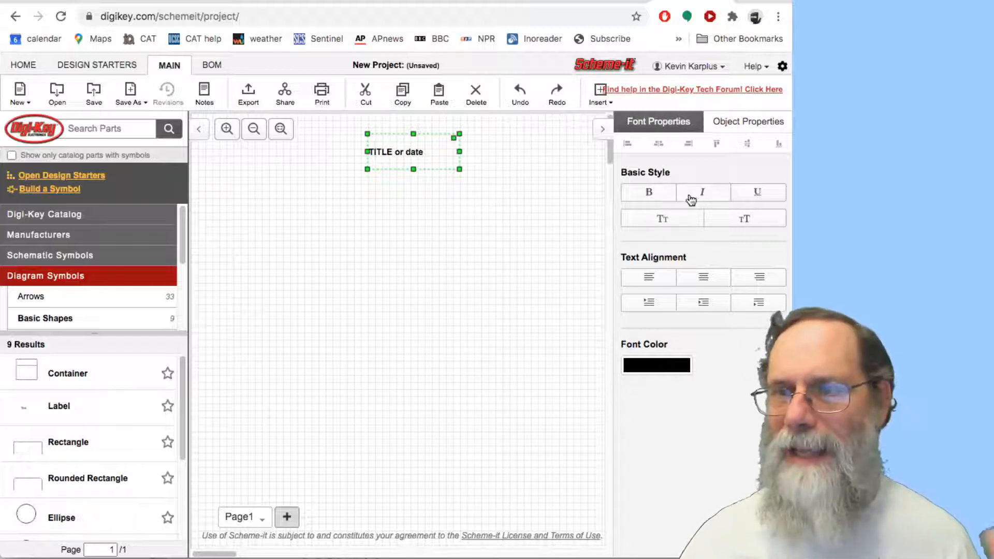
- Set the title label's font color to orange, ff7f00
click(647, 365)
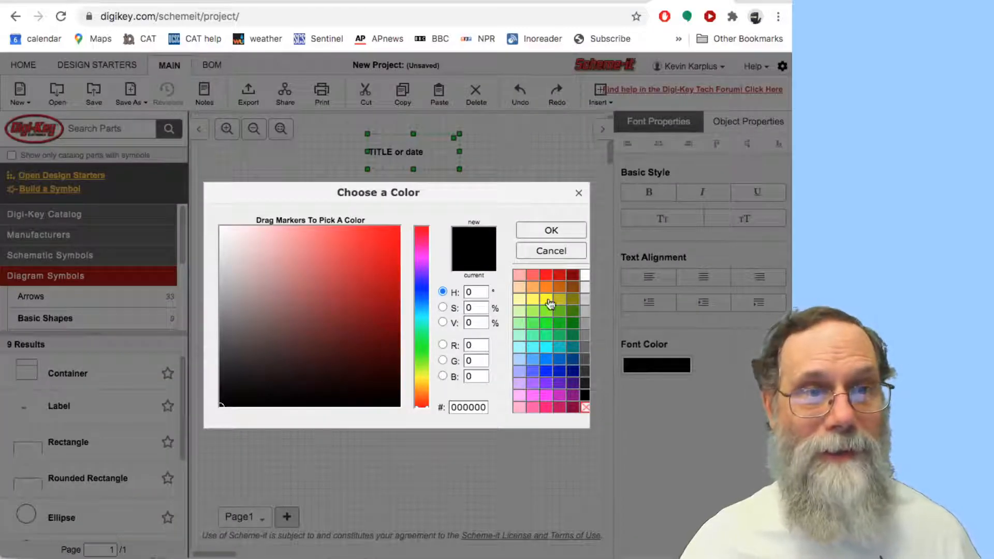
click(546, 288)
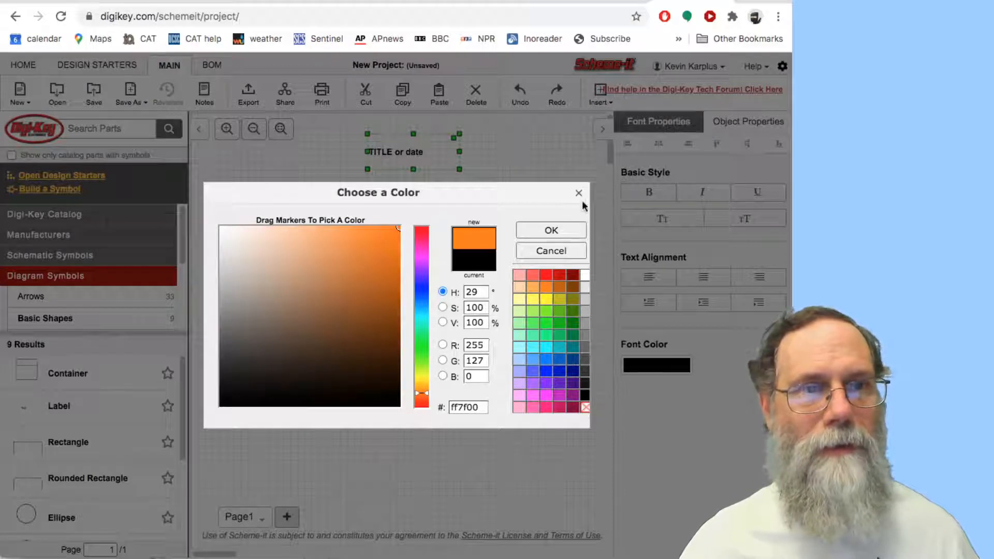
click(536, 228)
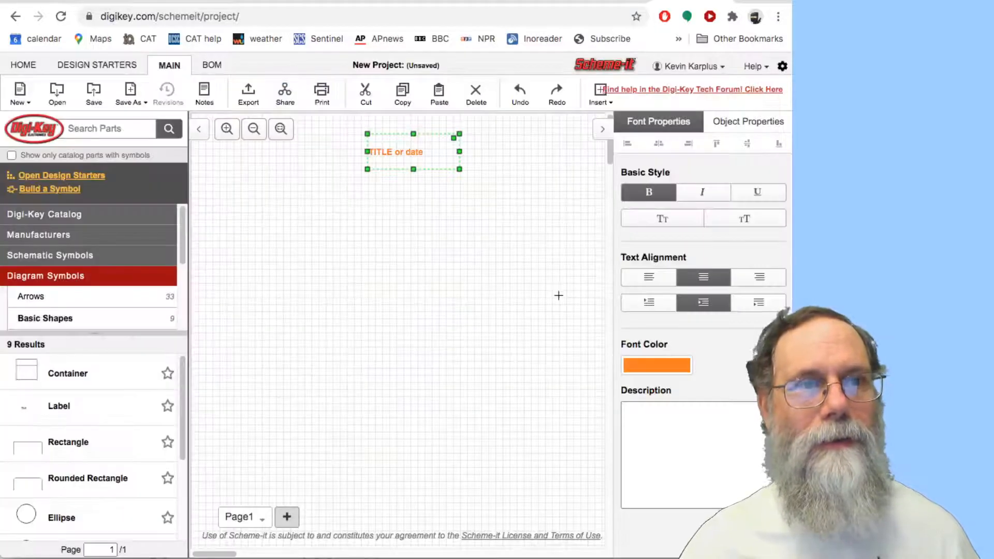
click(486, 289)
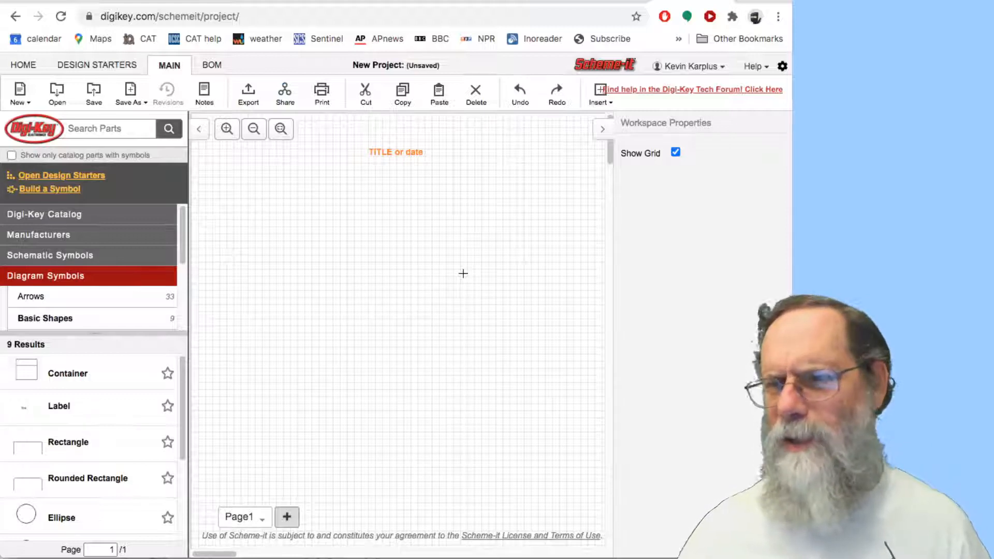
- Place a single-supply OPAMP from the Amplifiers schematic symbols on the canvas below the title label
mouse_move(80, 434)
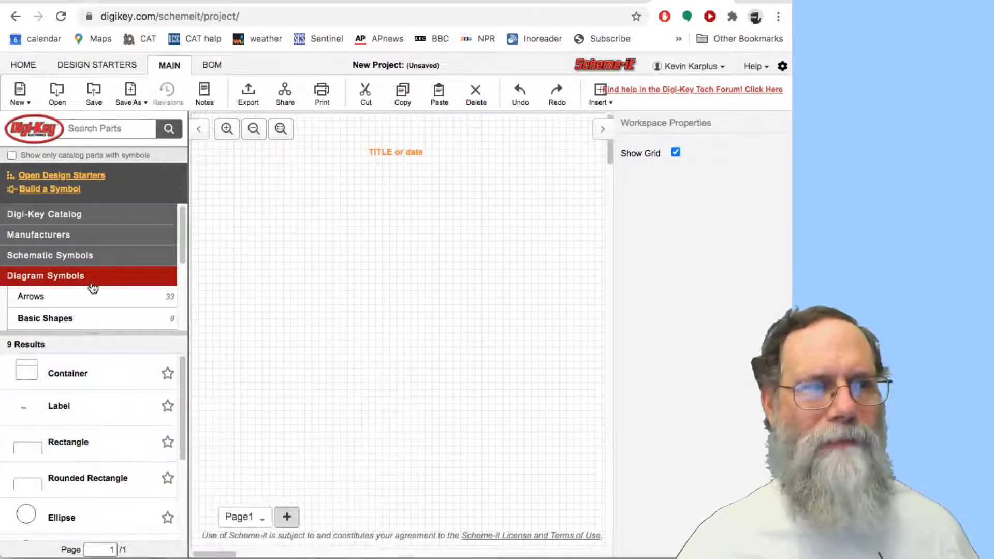
click(94, 263)
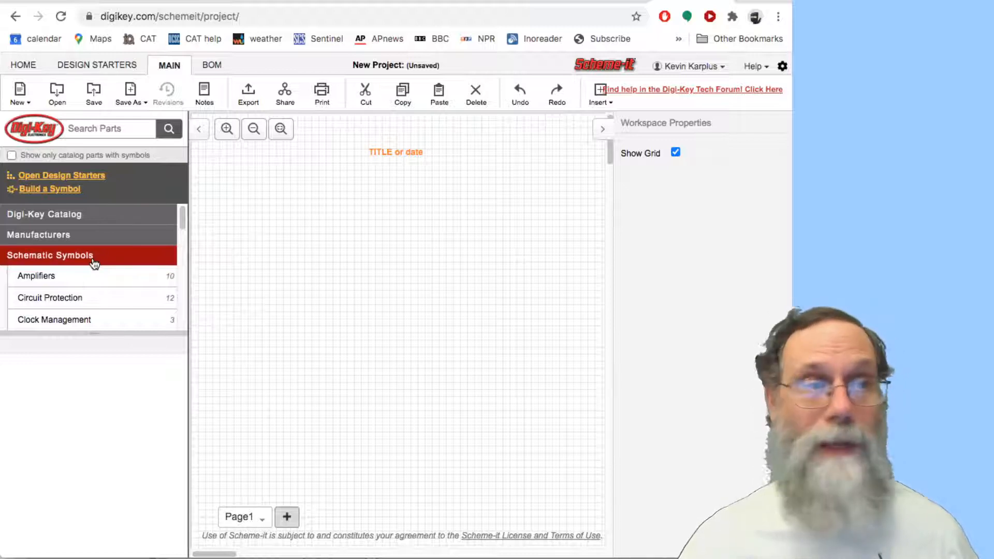
click(55, 282)
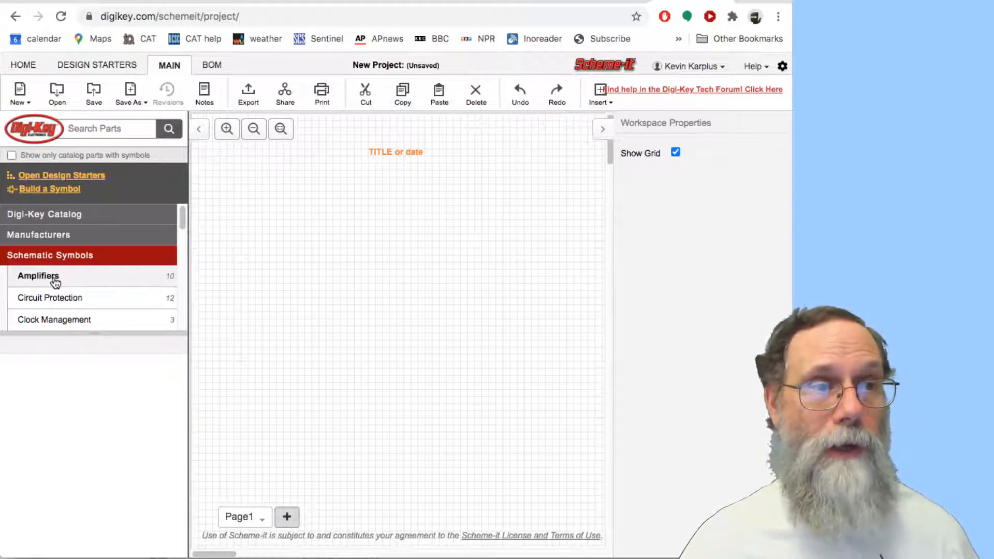
mouse_move(92, 383)
scroll(88, 390, down, 3)
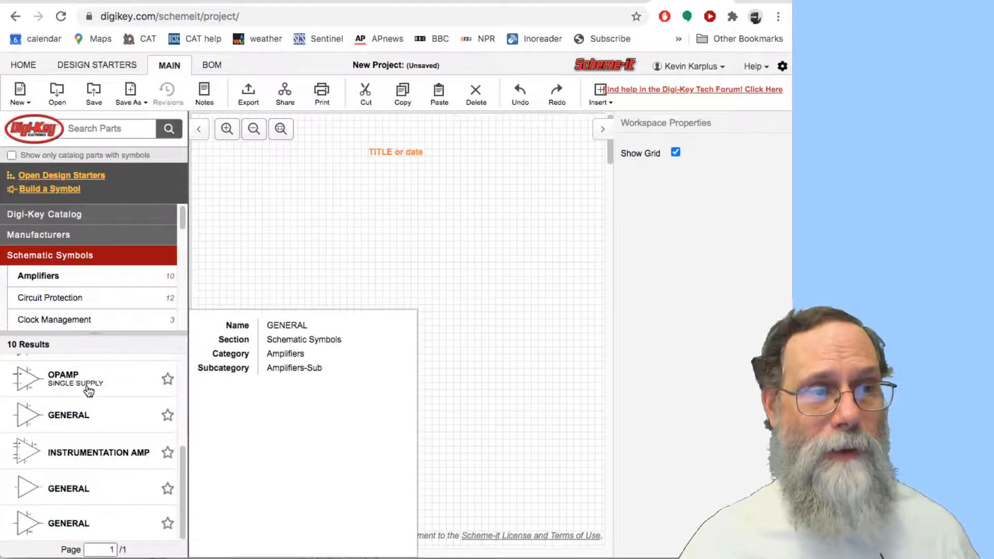
scroll(89, 391, up, 3)
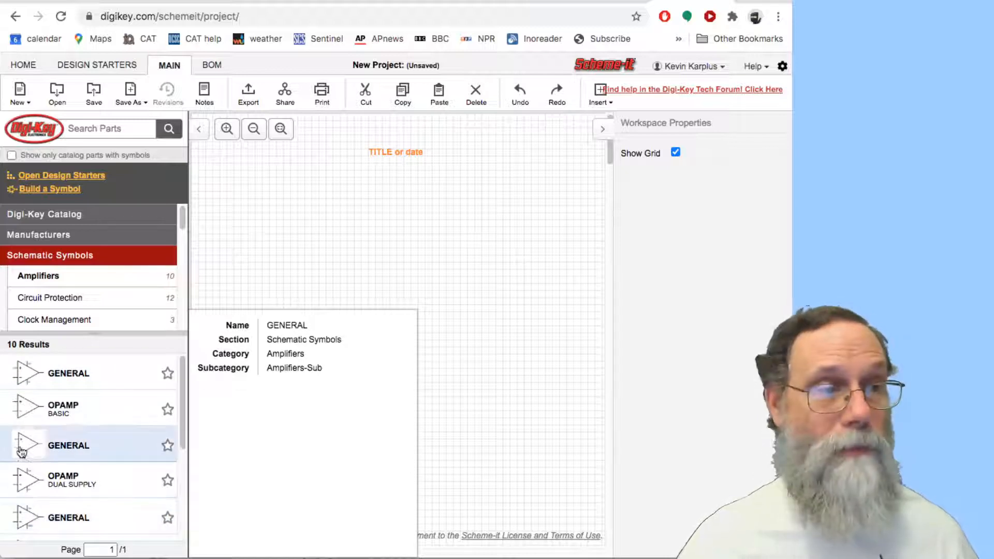
scroll(44, 412, down, 1)
scroll(45, 414, down, 1)
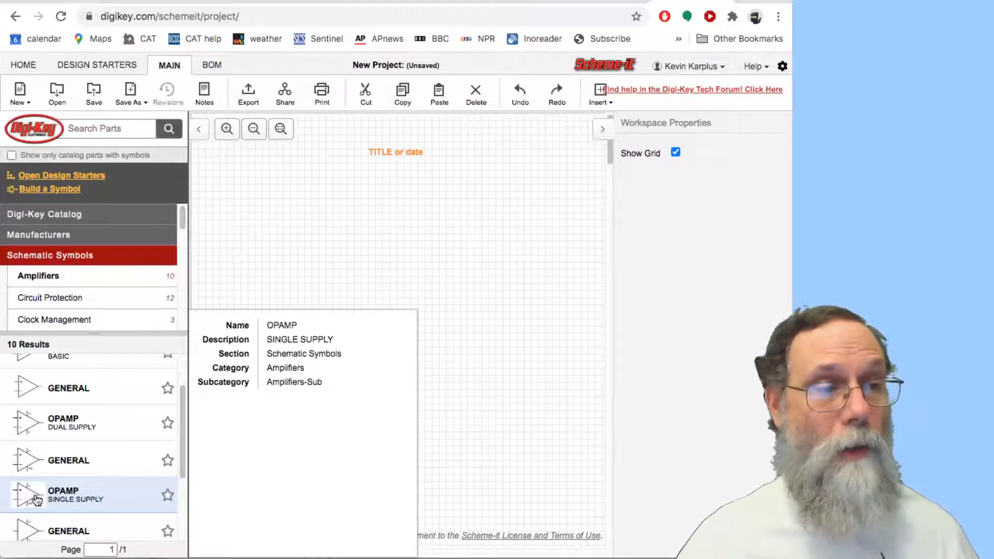
drag(36, 498, 361, 281)
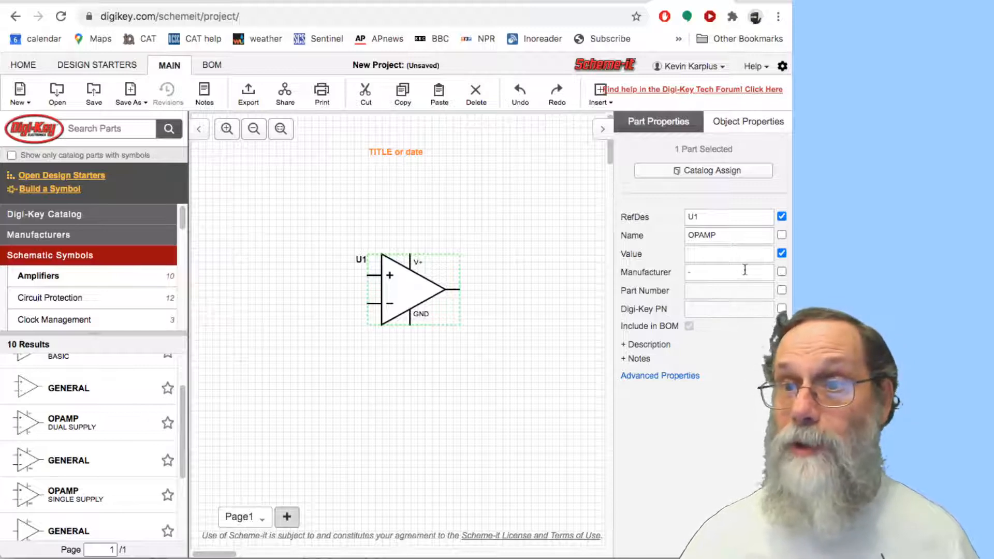
- Name the op-amp MCP6004, hiding its value and showing its name on the schematic
click(781, 254)
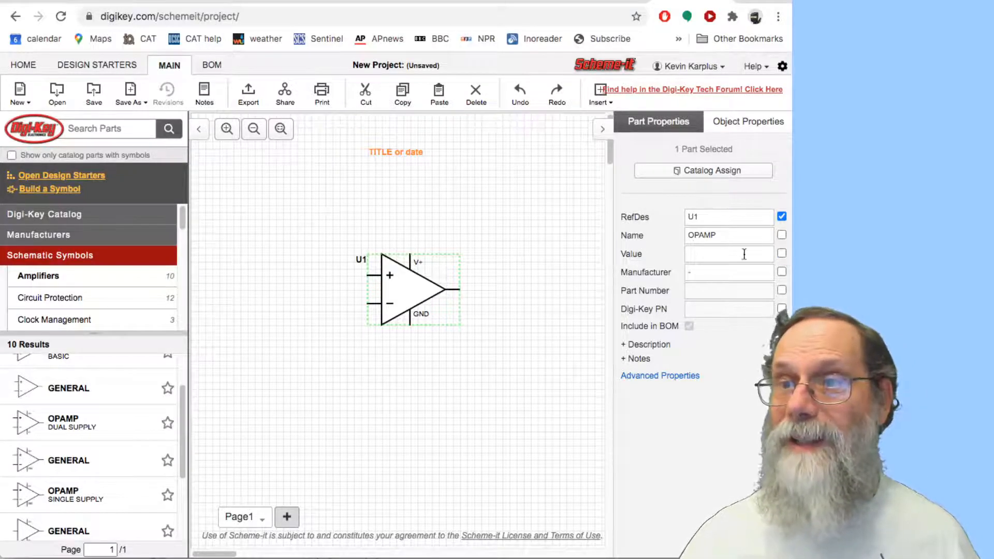
double_click(706, 236)
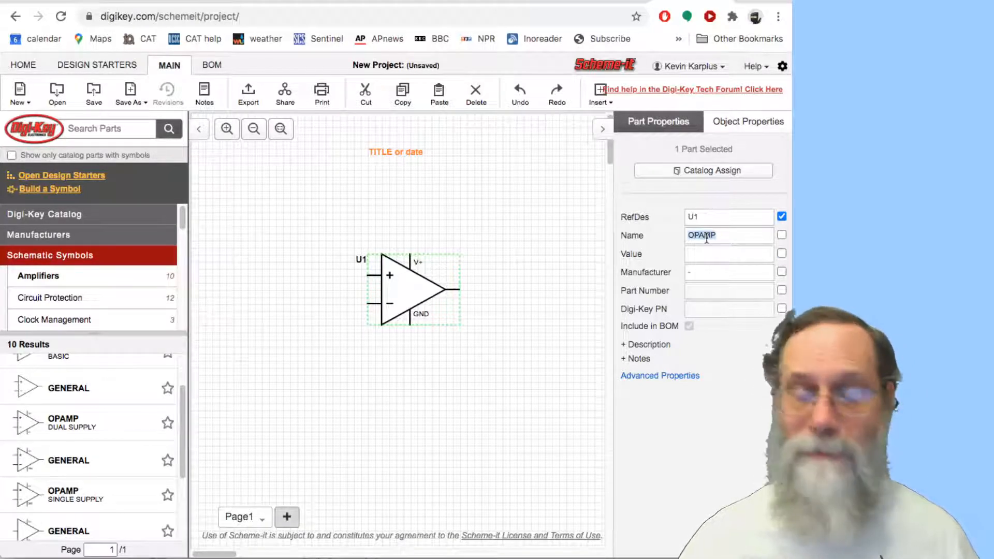
text(MC)
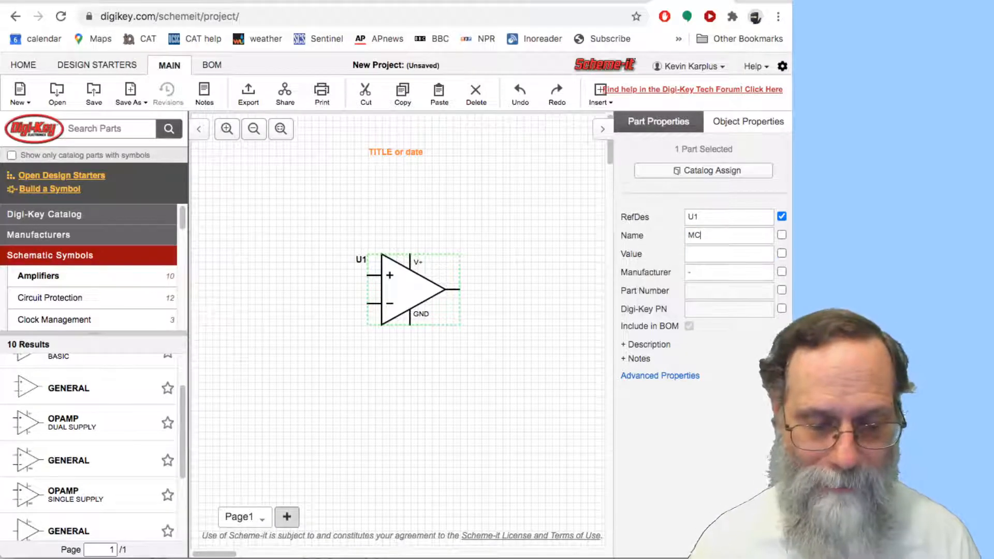
text(P6004)
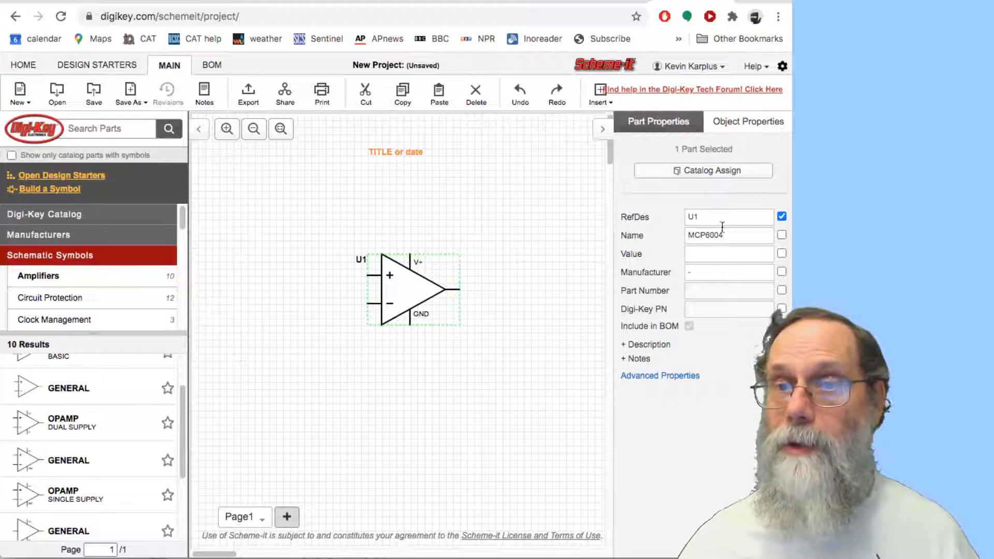
click(781, 236)
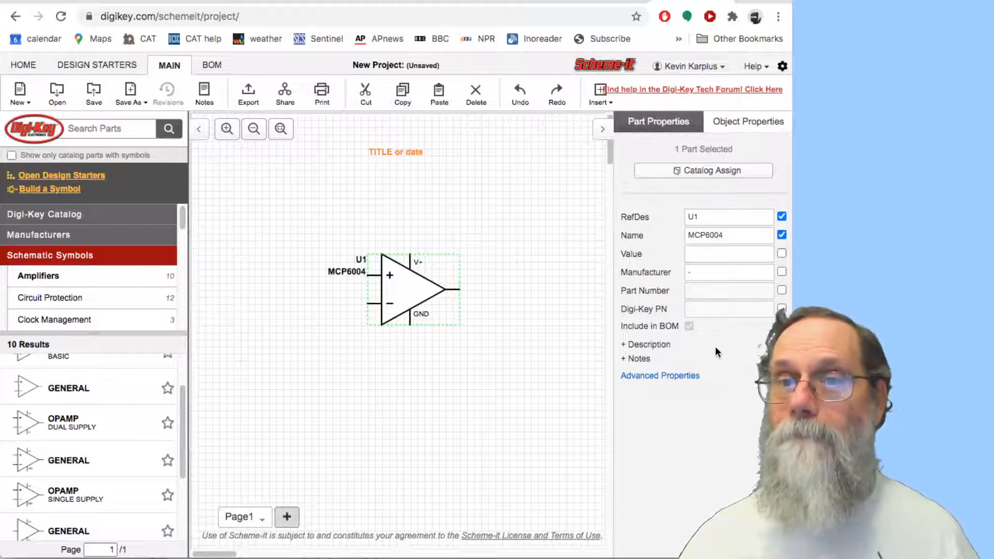
- Move the MCP6004 name inside the op-amp triangle and hide the part's reference designator
drag(342, 273, 405, 289)
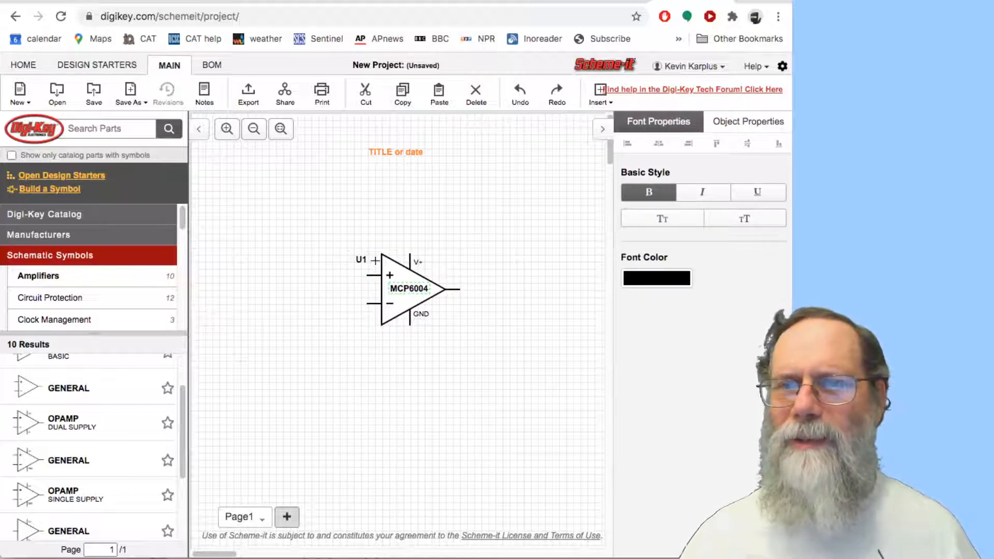
click(388, 260)
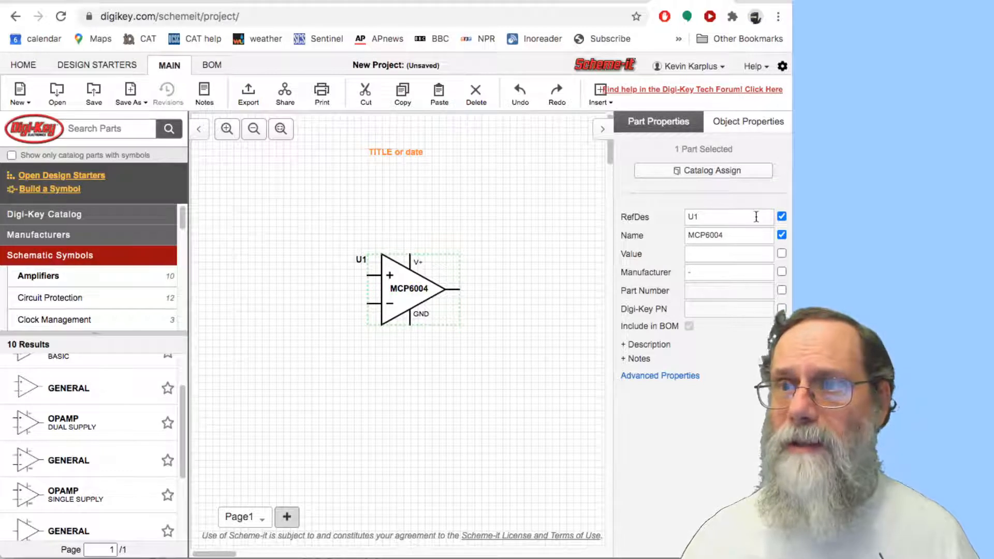
click(781, 216)
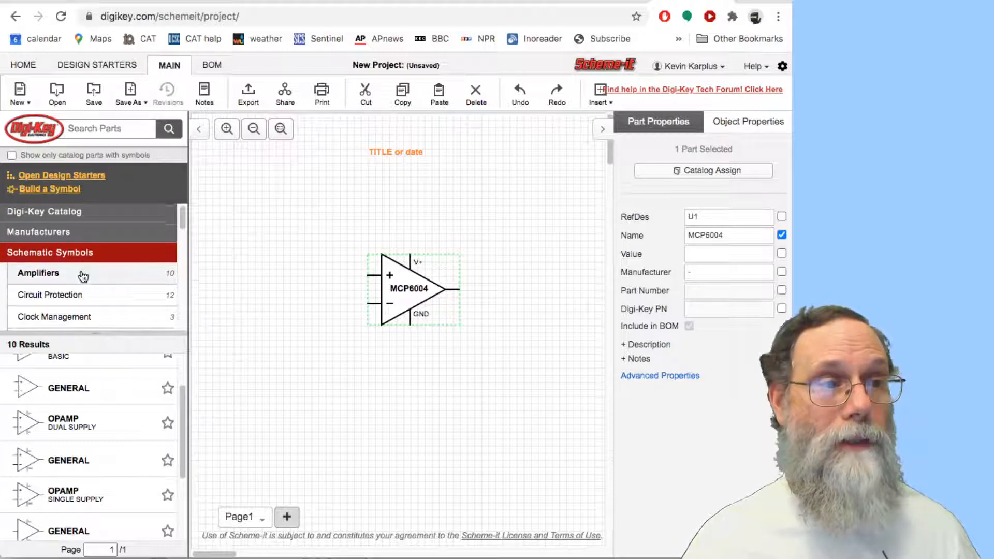
- Place a GND GENERAL 1 symbol from the Ports schematic symbols below the op-amp
scroll(84, 280, down, 4)
scroll(83, 278, down, 3)
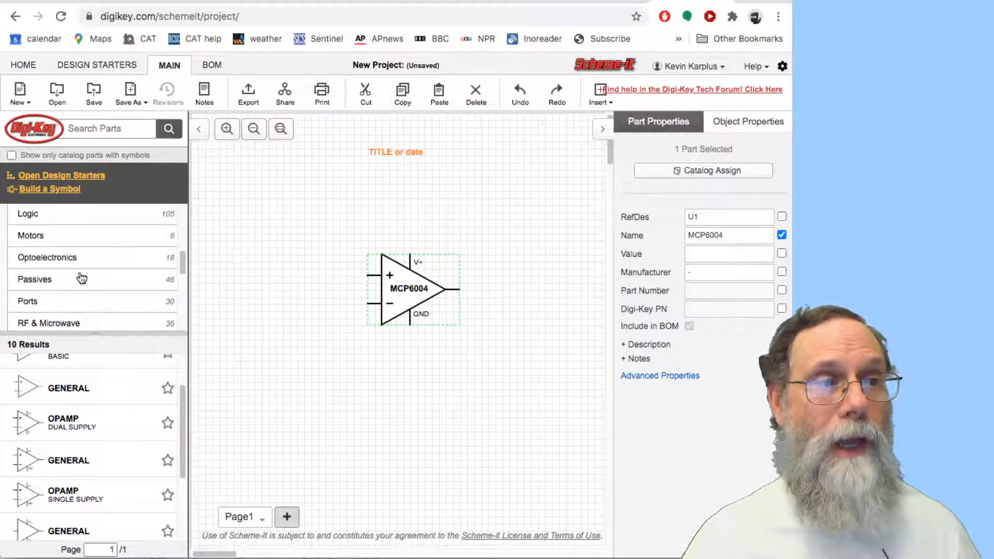
click(39, 303)
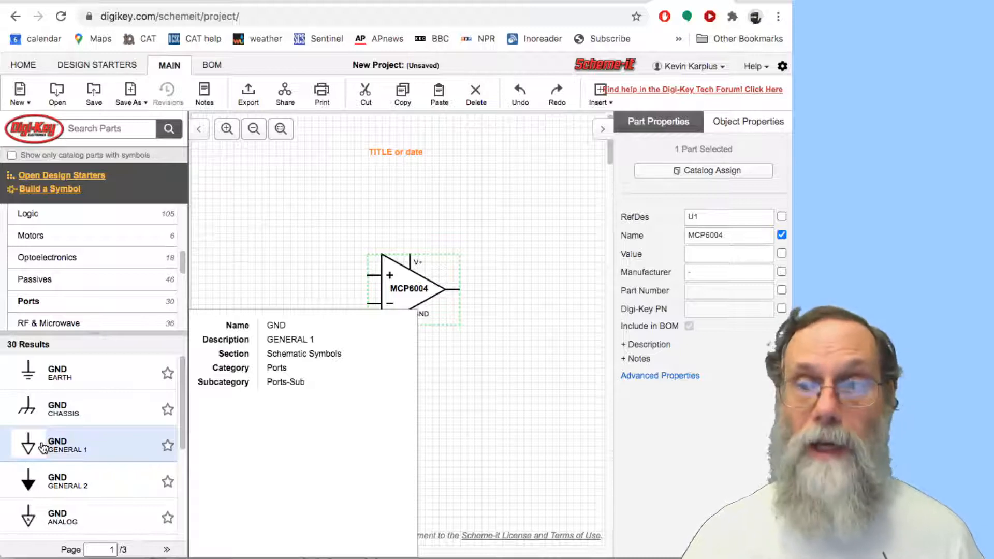
drag(43, 447, 408, 403)
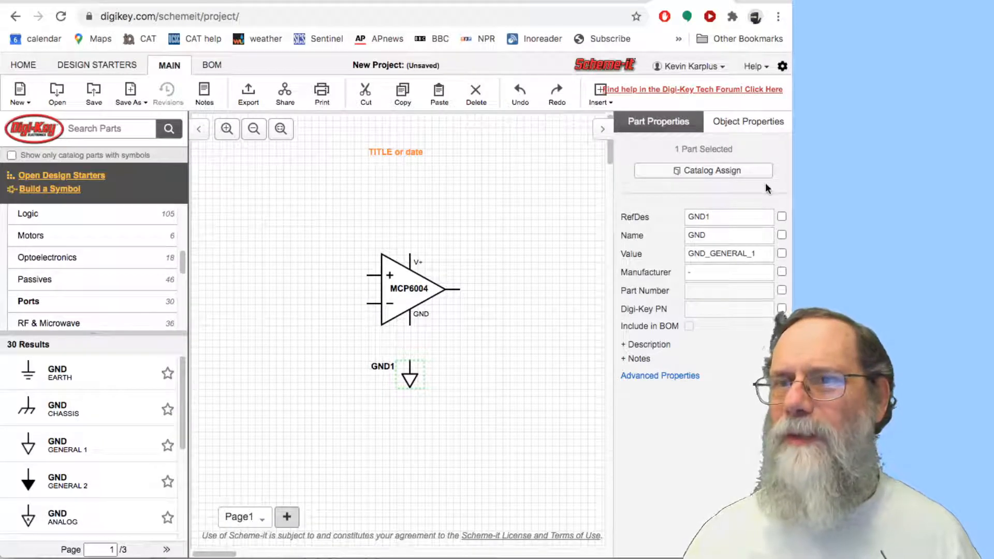
- Hide the ground symbol's reference designator and wire the symbol to the op-amp's GND pin
click(781, 217)
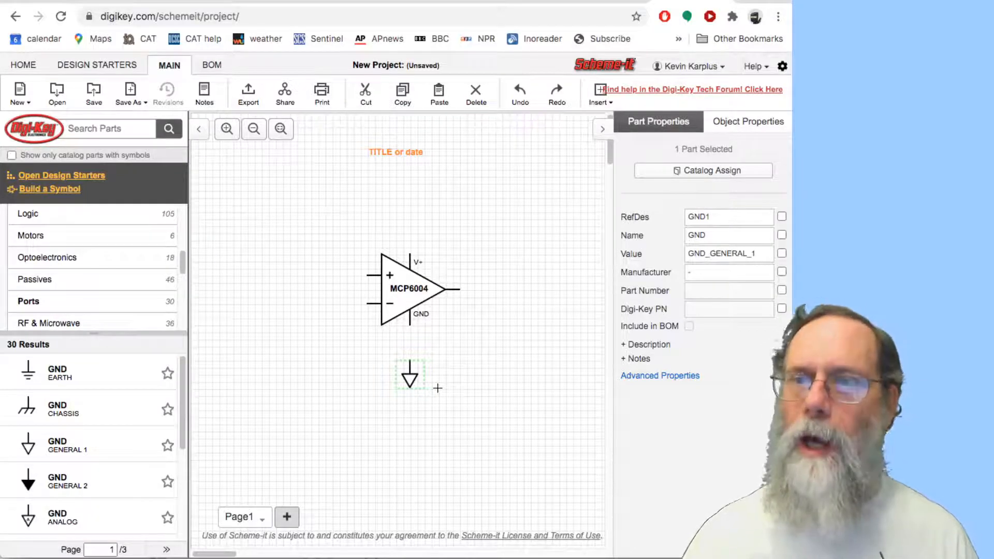
drag(414, 365, 410, 325)
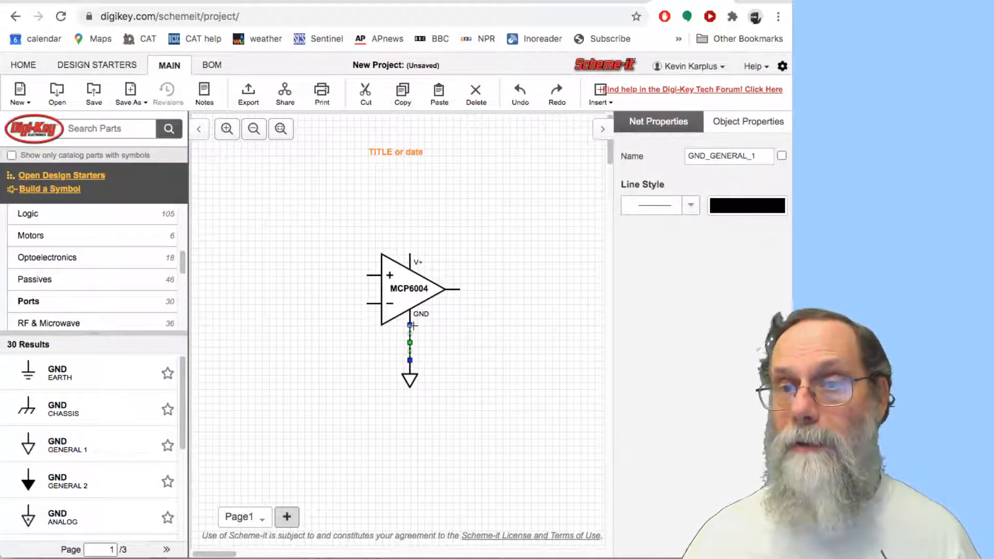
click(467, 343)
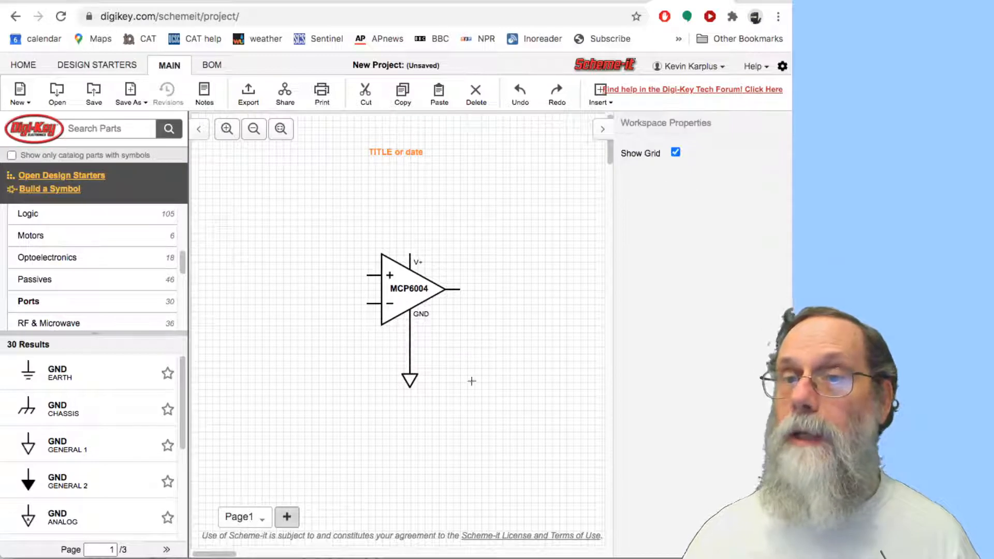
- Reposition the wired ground symbol directly beneath the op-amp's GND pin, closing the gap between them
click(412, 380)
drag(411, 379, 504, 392)
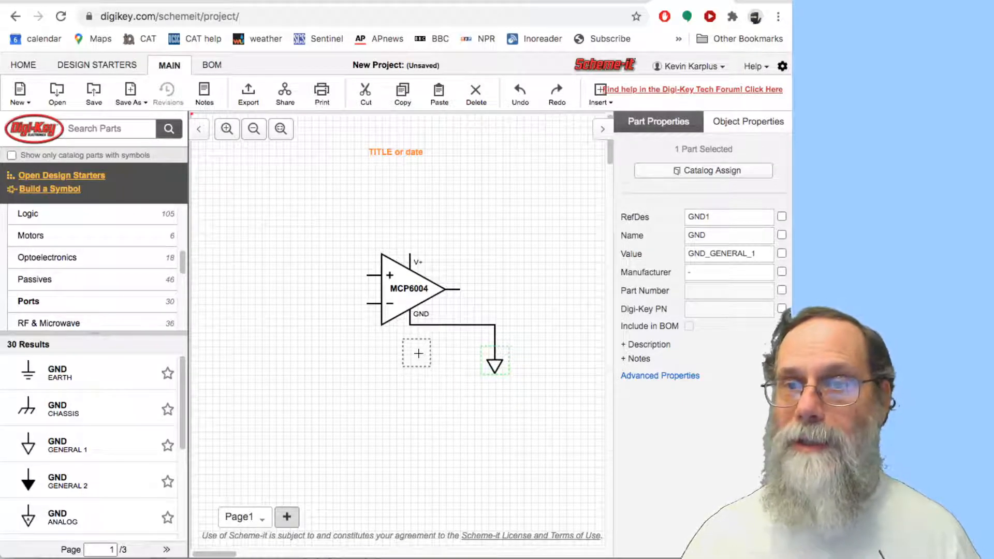
drag(418, 354, 418, 356)
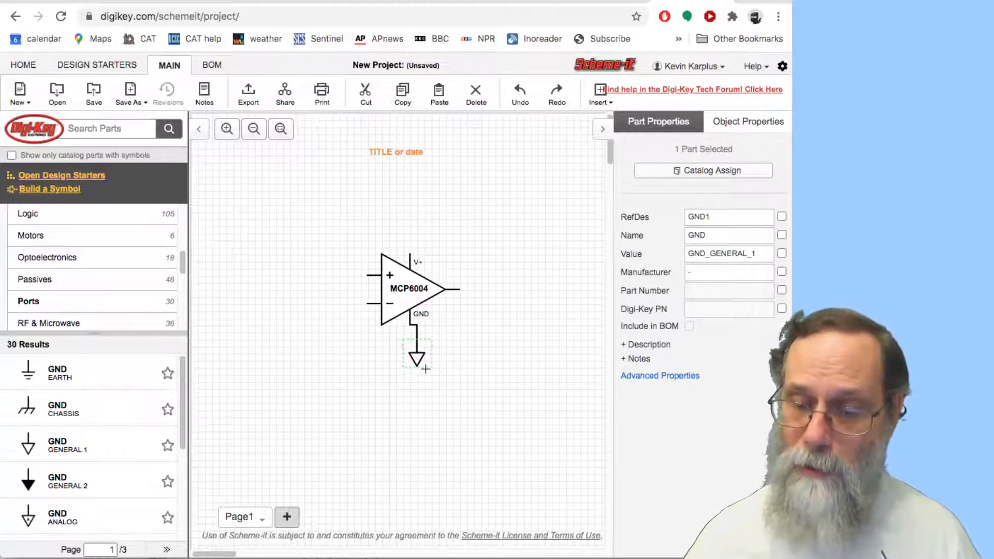
key(Left)
key(Up)
key(Up)
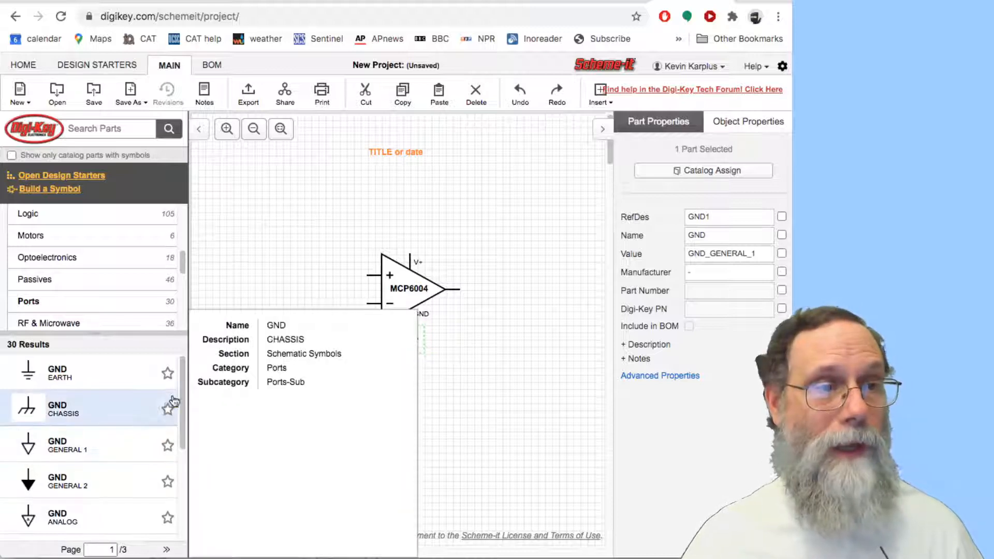
- Place a VRail voltage rail symbol from the Ports schematic symbols above the op-amp's V+ pin
drag(181, 386, 183, 493)
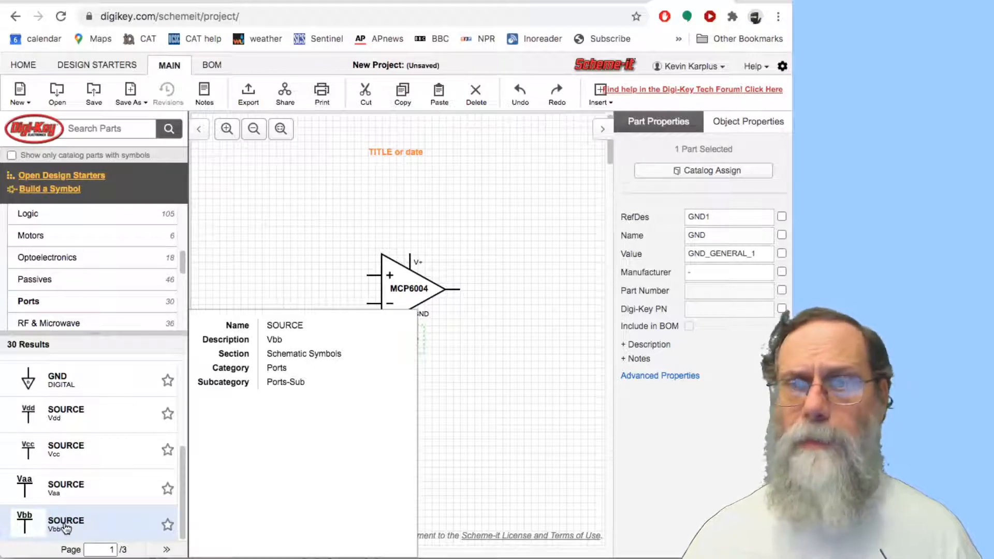
click(167, 550)
mouse_move(138, 528)
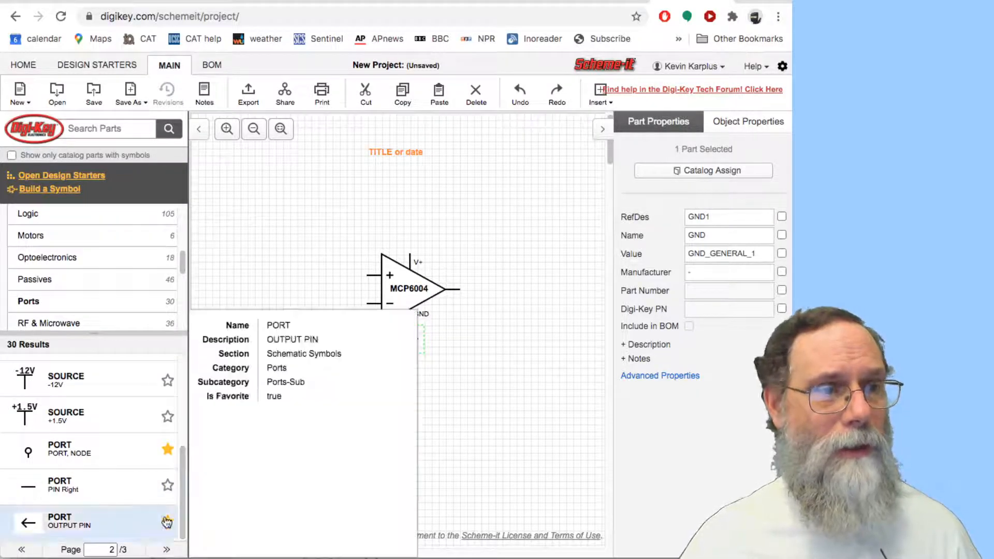
click(163, 550)
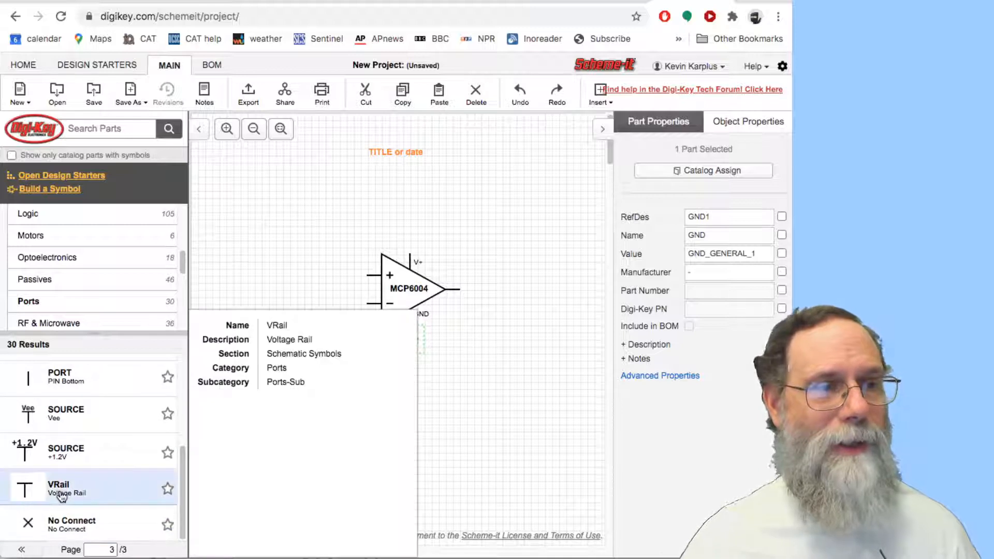
drag(57, 486, 399, 226)
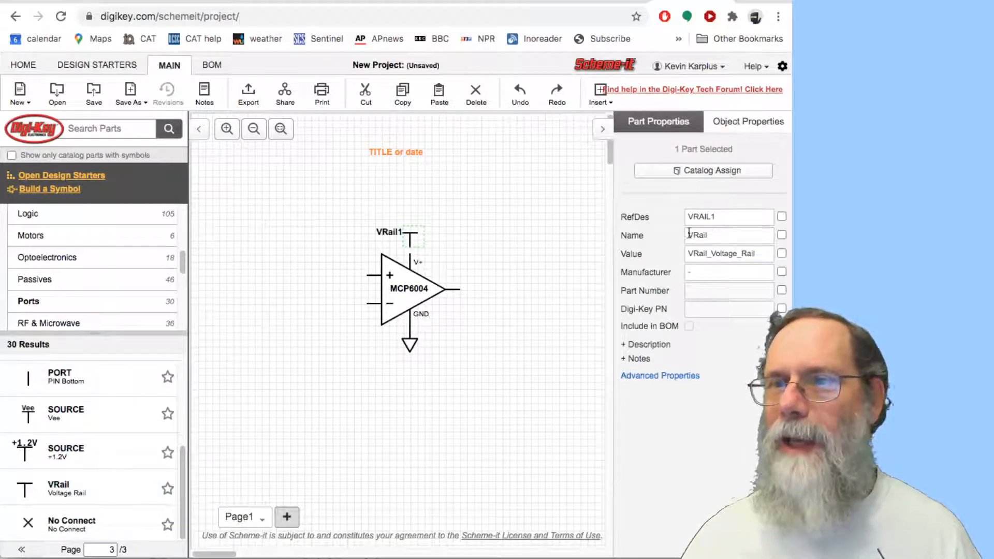
- Name the voltage rail 3.3V, display that name on the schematic and hide the rail's reference designator
double_click(709, 236)
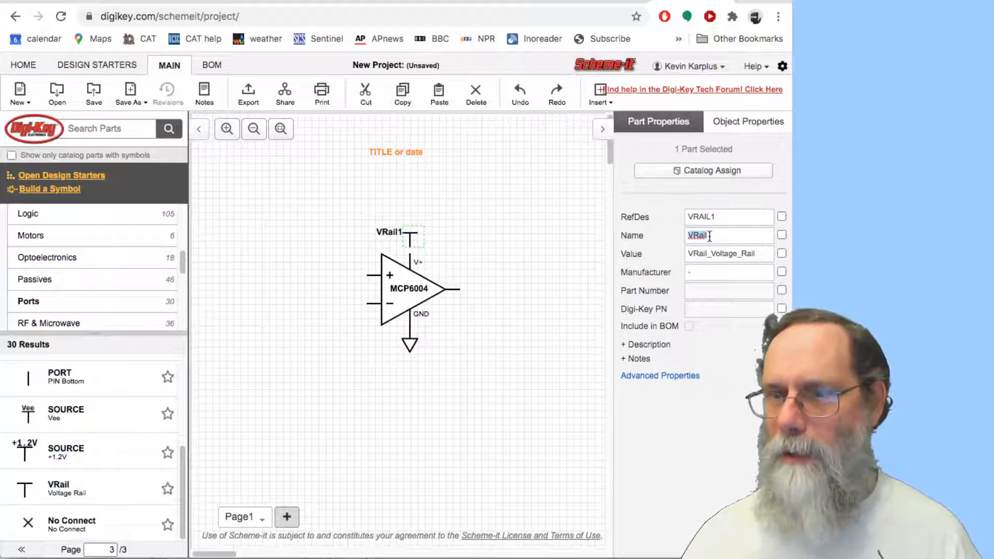
text(3.3V)
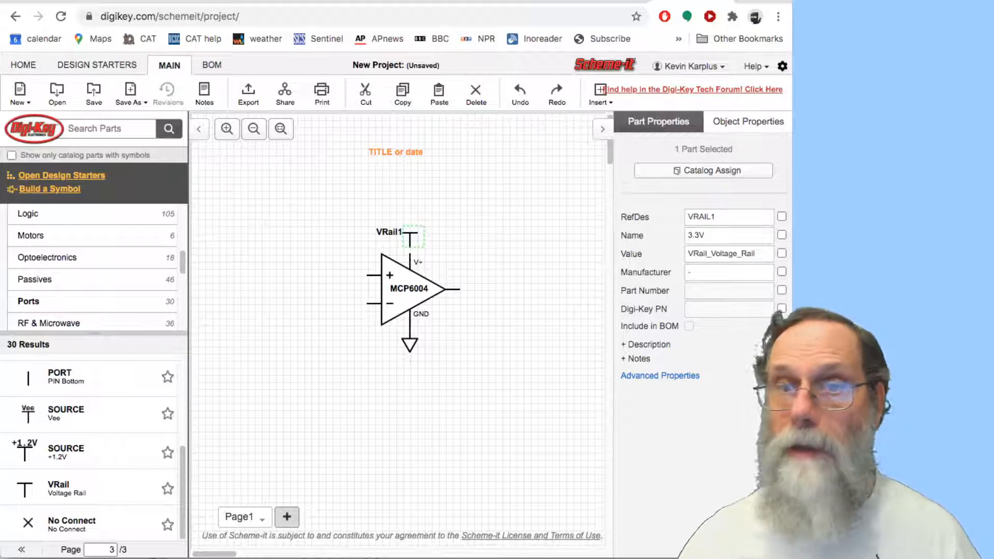
click(782, 236)
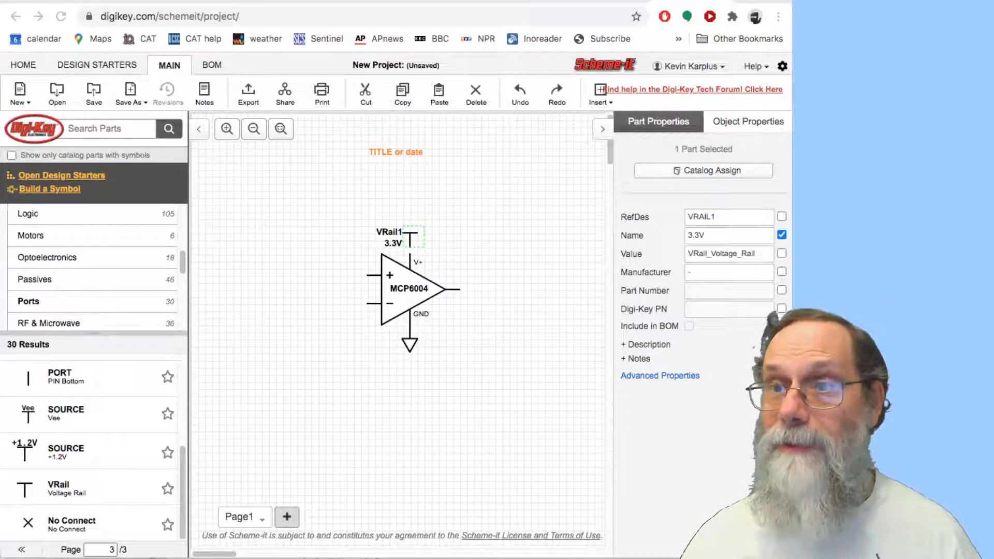
click(781, 216)
click(781, 216)
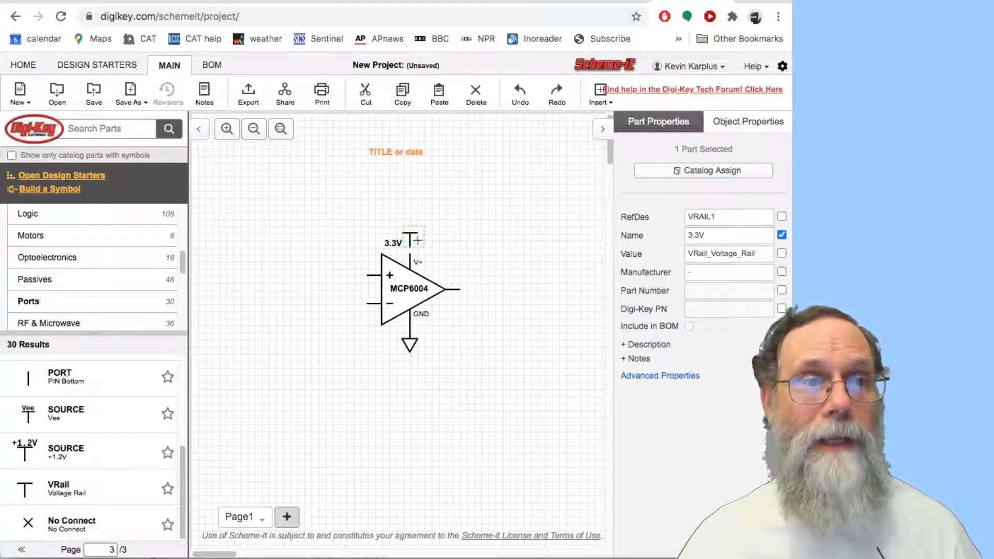
- Seat the 3.3V rail directly on the op-amp's V+ pin, undoing a trial move of the op-amp
drag(411, 247, 410, 255)
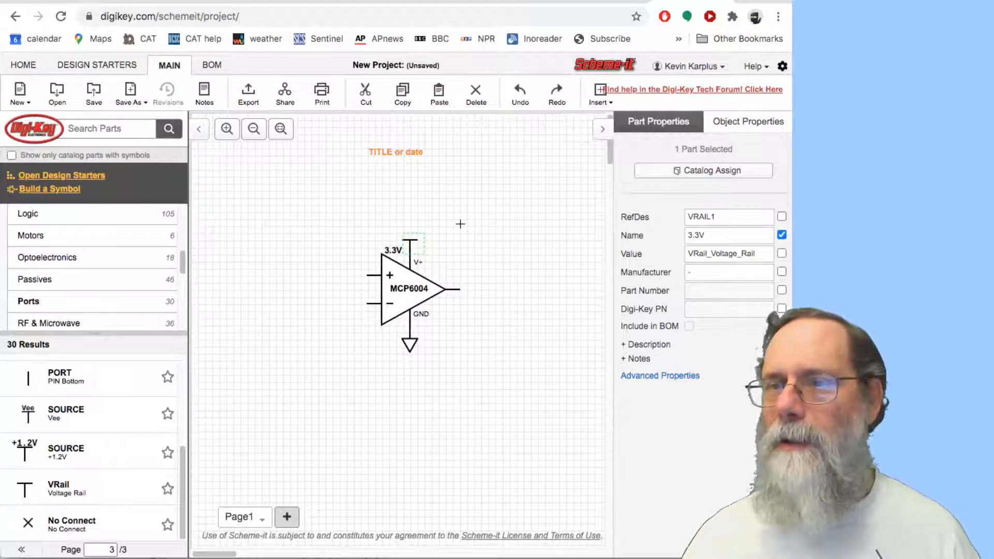
drag(413, 294, 505, 315)
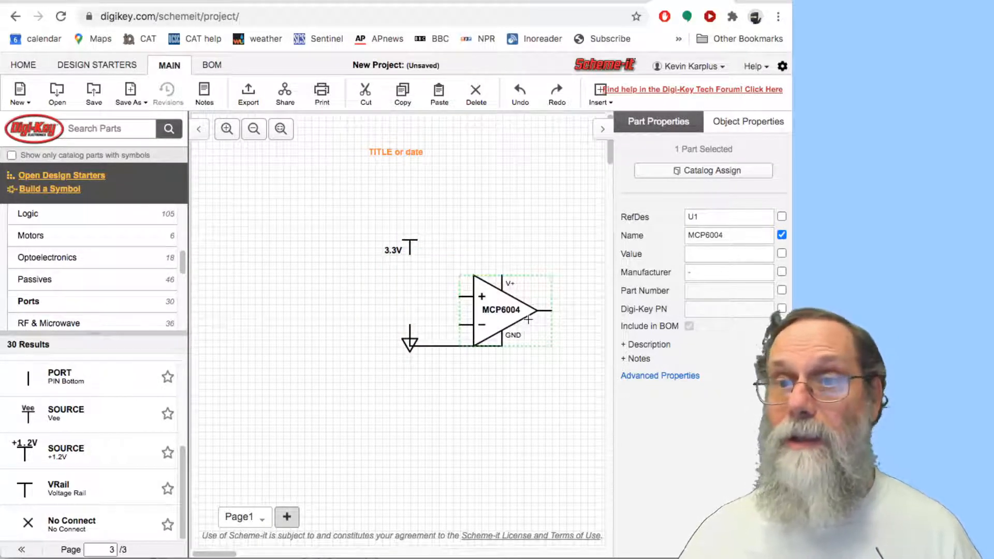
key(ctrl+z)
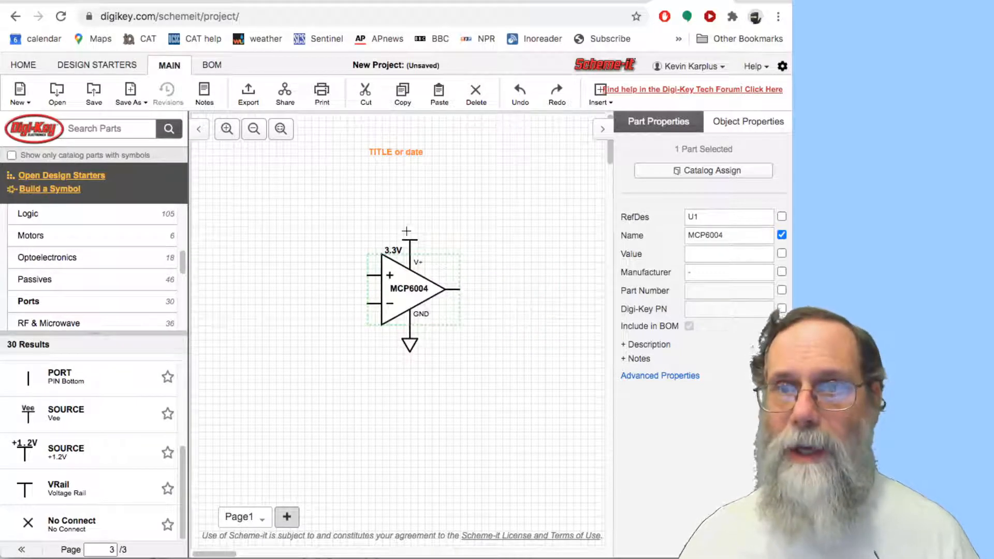
click(408, 240)
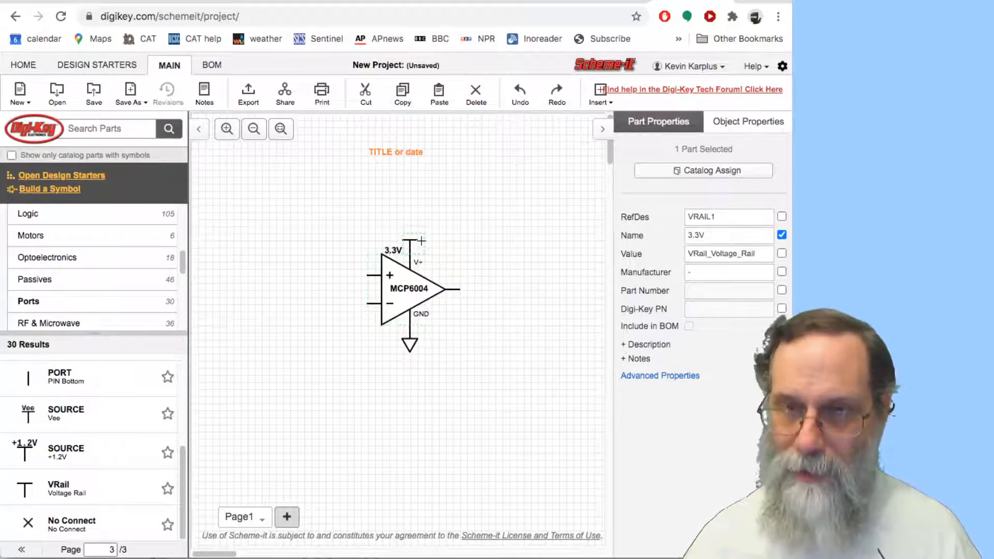
key(Up)
mouse_move(410, 239)
mouse_down()
mouse_move(409, 256)
mouse_move(410, 222)
mouse_move(465, 237)
mouse_move(412, 238)
mouse_up()
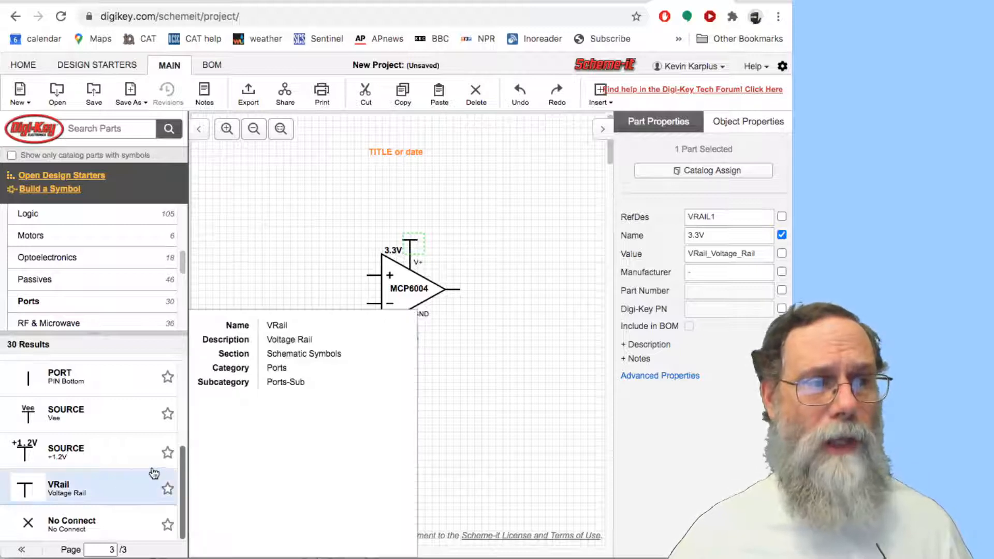
- Place two single-arrow PORT INPUT PIN symbols to the left of the op-amp, one above the other
drag(181, 467, 199, 372)
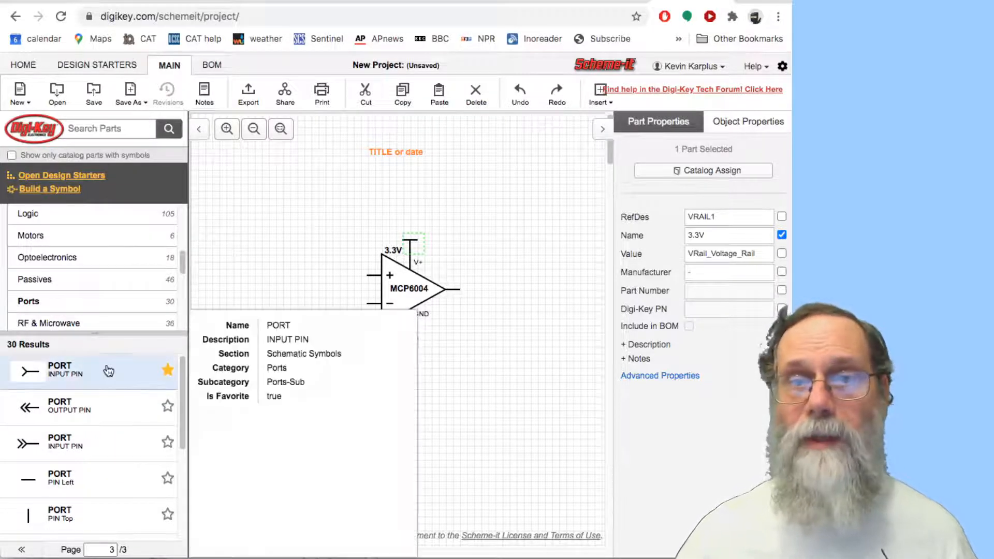
drag(51, 377, 254, 259)
drag(60, 372, 249, 305)
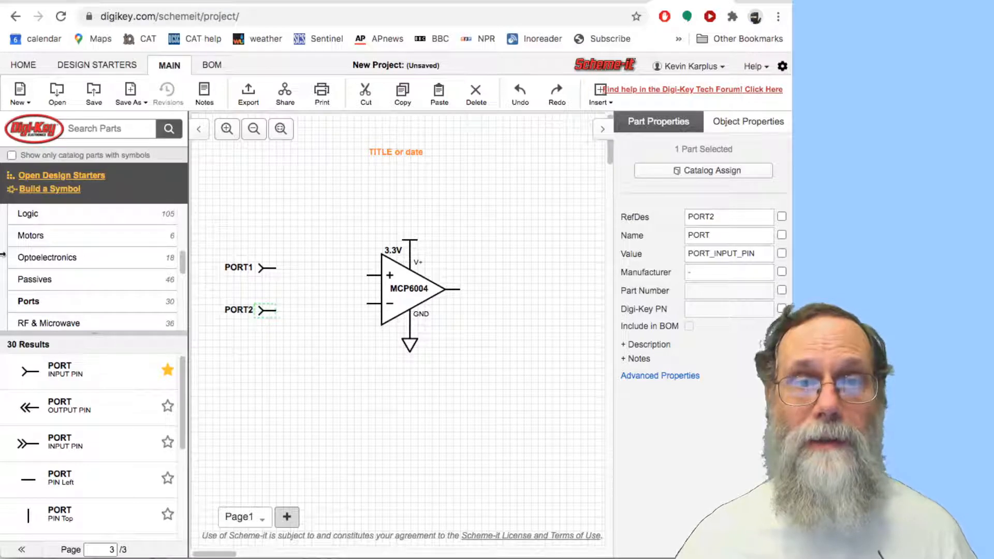
- Name the lower input port Vm, showing its name in place of the reference designator
click(781, 216)
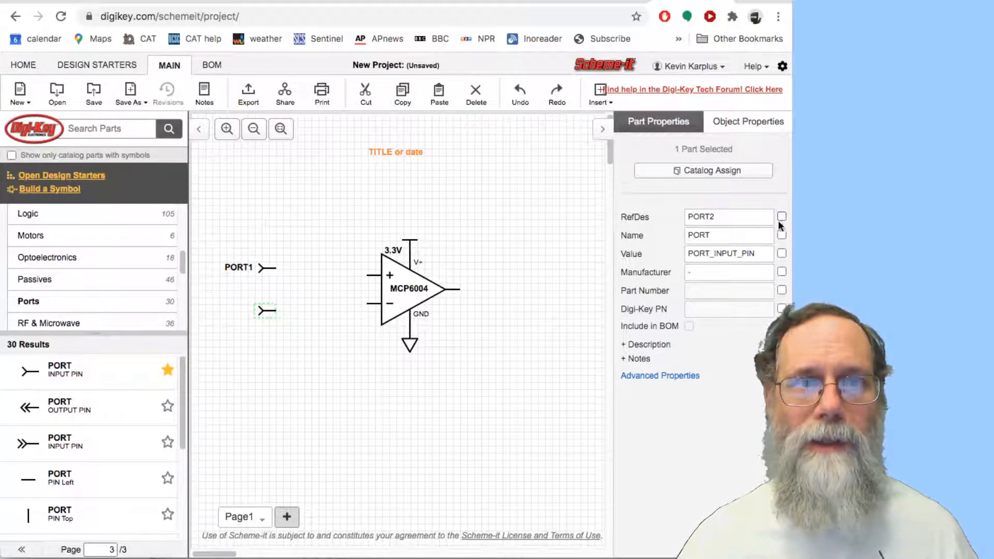
click(781, 235)
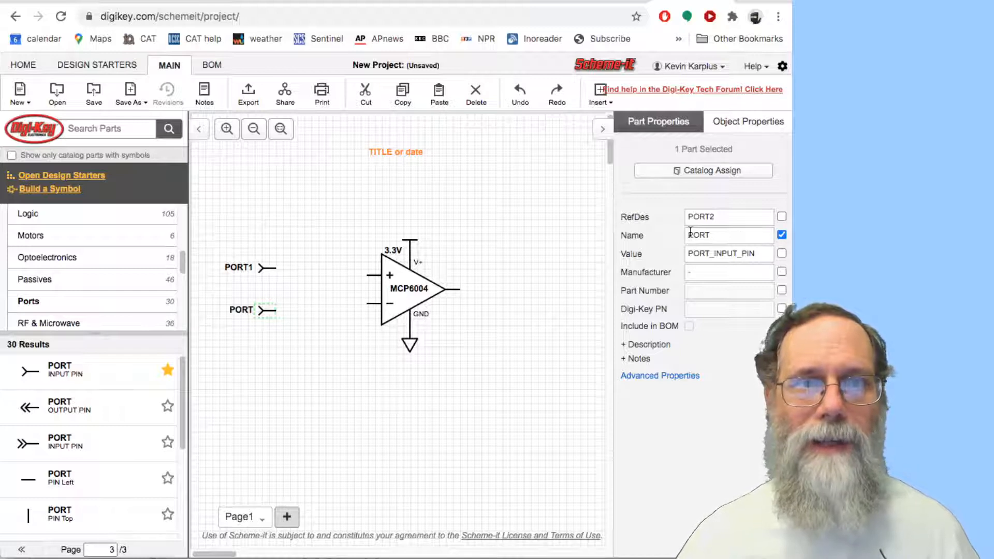
double_click(693, 234)
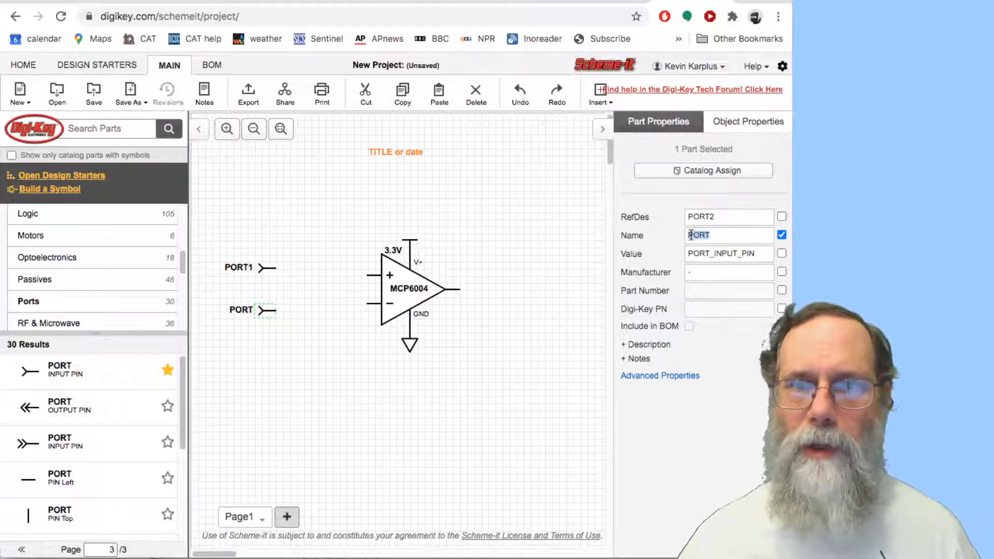
text(Vm)
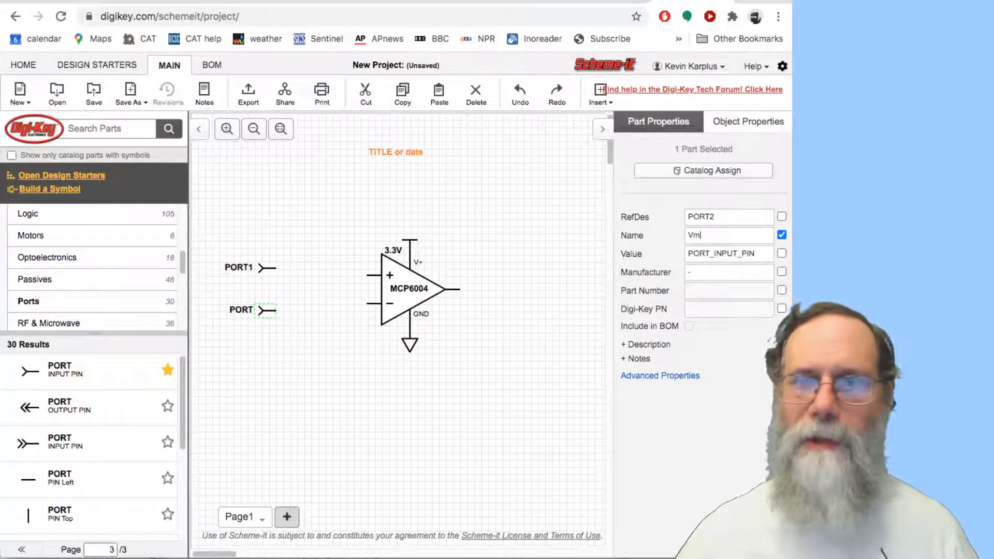
click(720, 218)
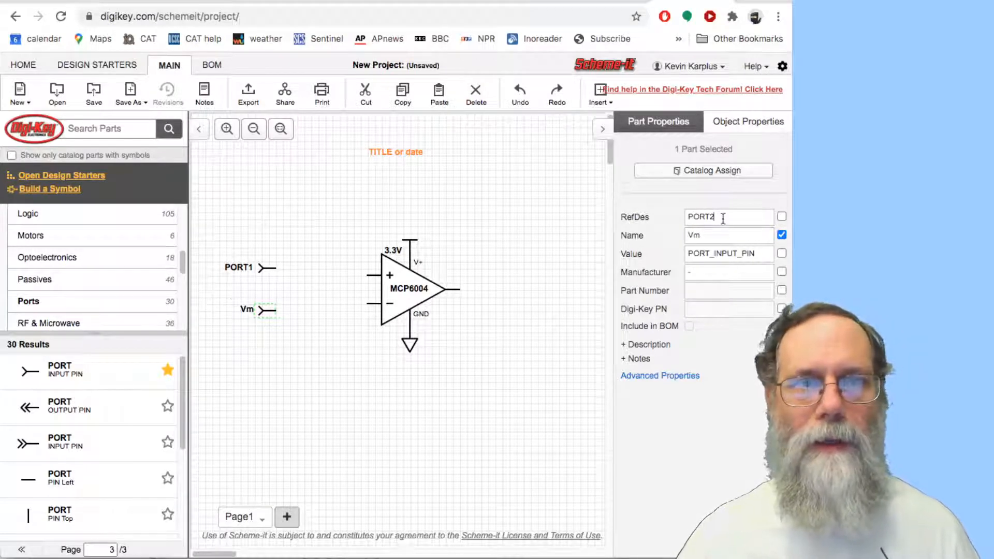
- Name the upper input port Vp, showing its name in place of the reference designator
click(266, 267)
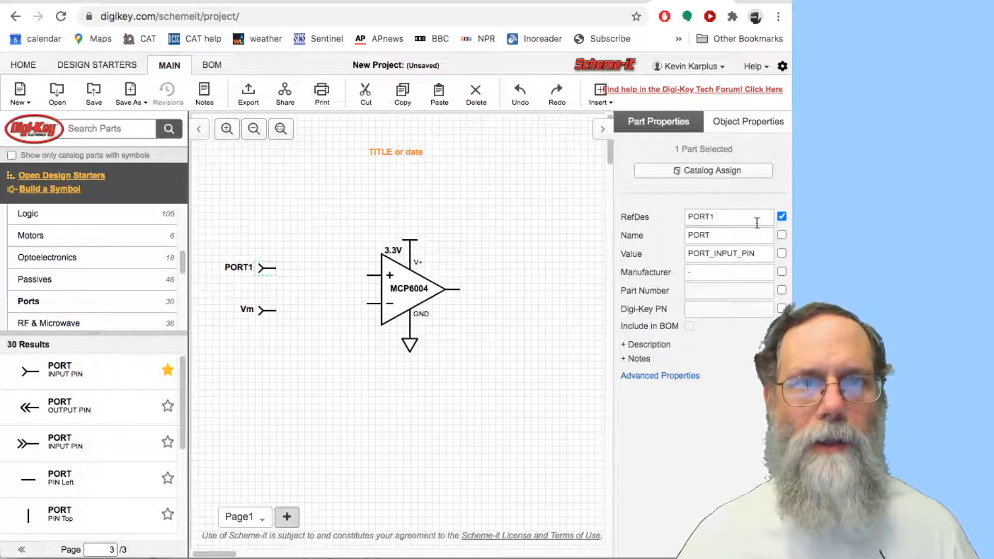
click(782, 217)
click(781, 235)
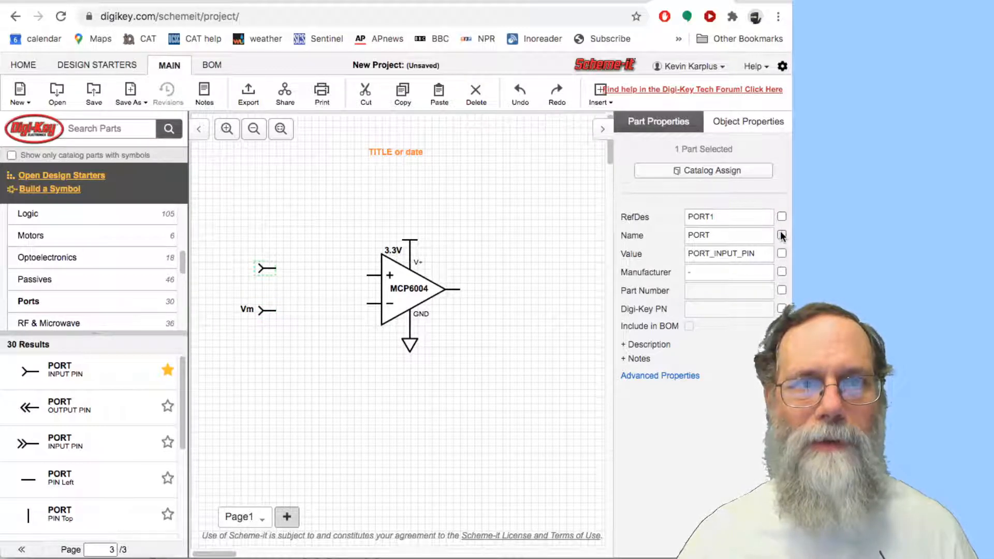
double_click(703, 236)
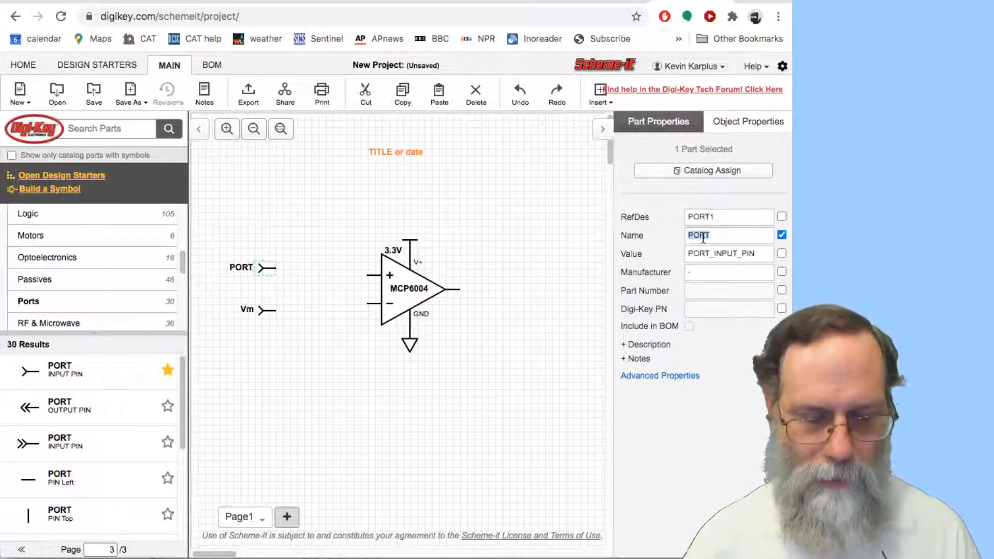
text(Vp)
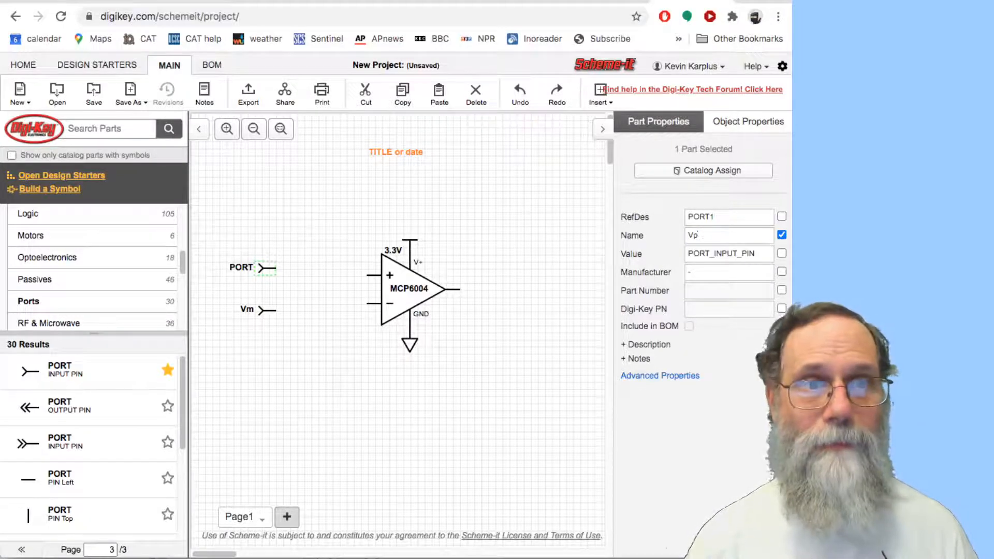
key(Return)
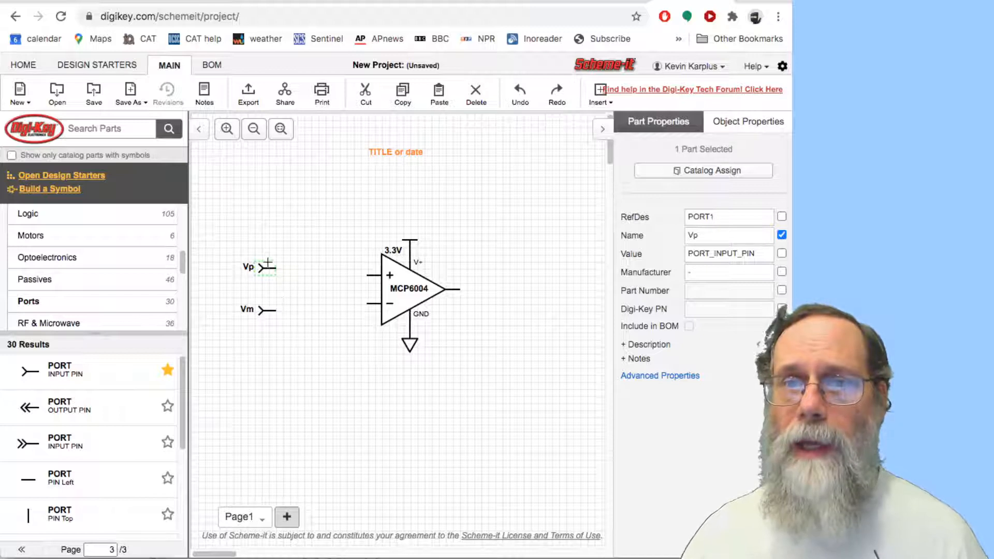
- Wire the Vp port to the op-amp's + input and lower the port so the wire runs straight
drag(275, 273, 368, 274)
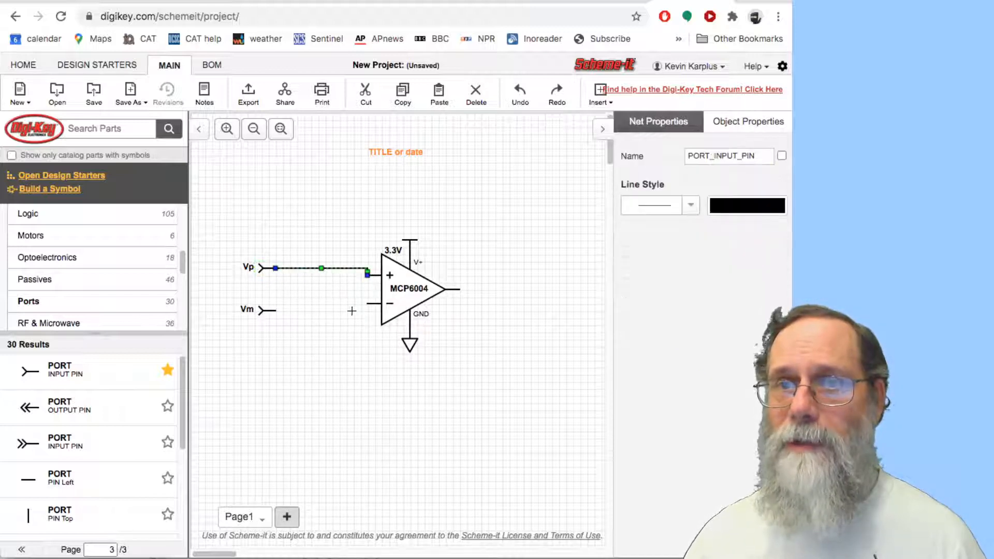
click(308, 238)
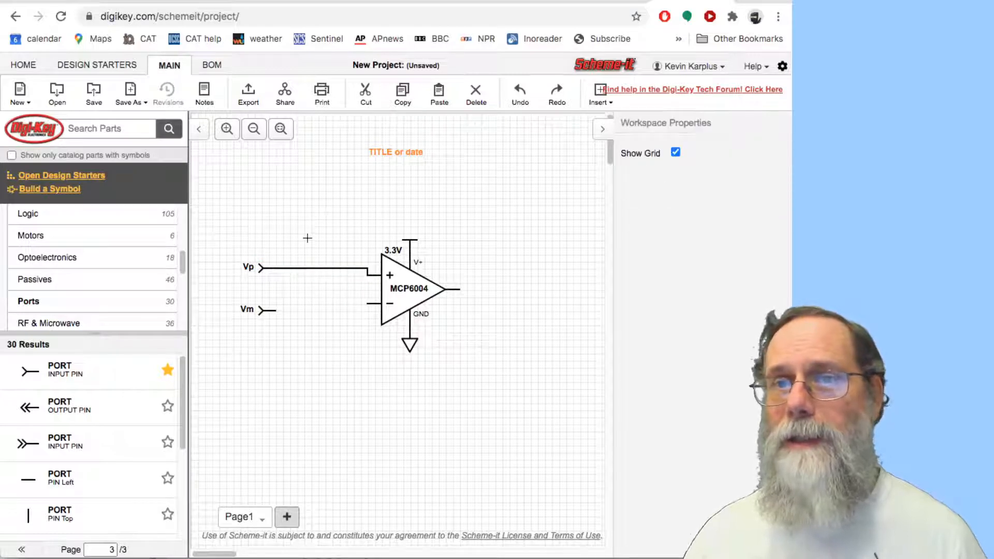
click(261, 269)
drag(261, 268, 262, 275)
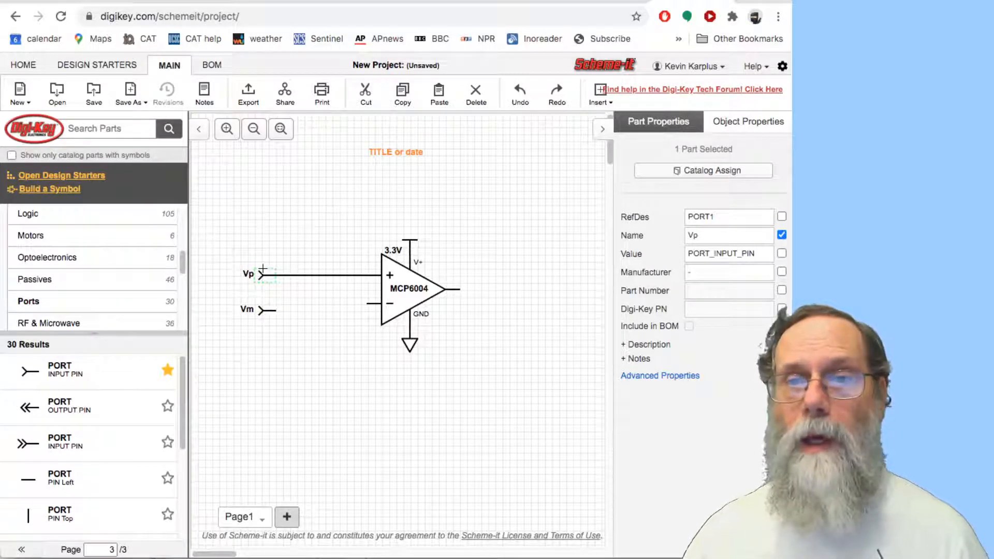
- Place a RESISTOR GENERAL symbol from the Passives resistors below and left of the op-amp's − input
click(35, 279)
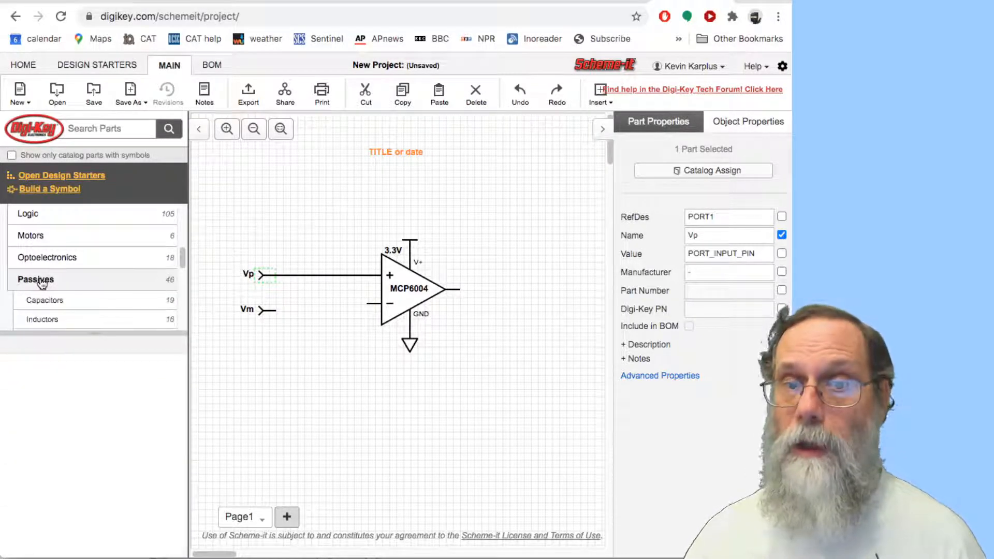
scroll(47, 313, down, 5)
scroll(49, 317, up, 2)
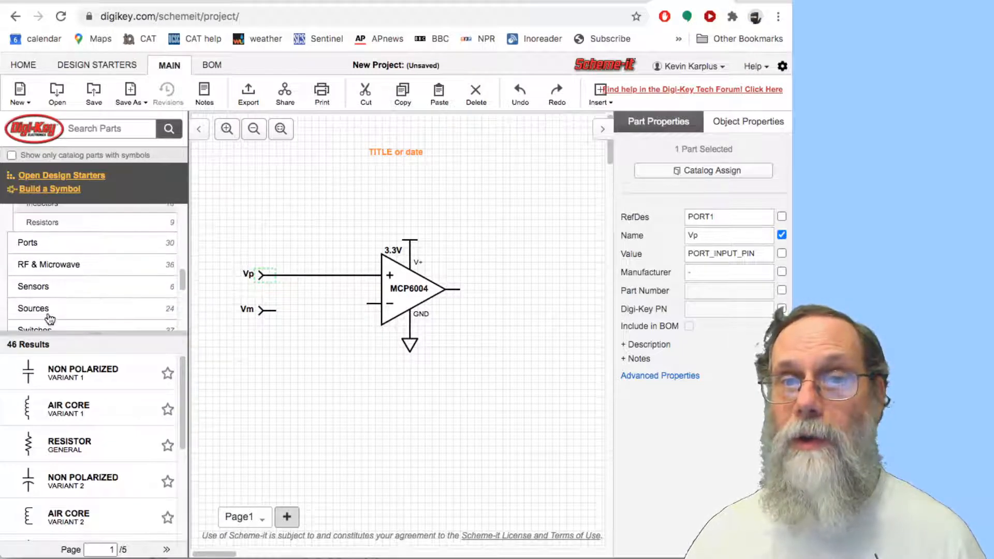
click(54, 231)
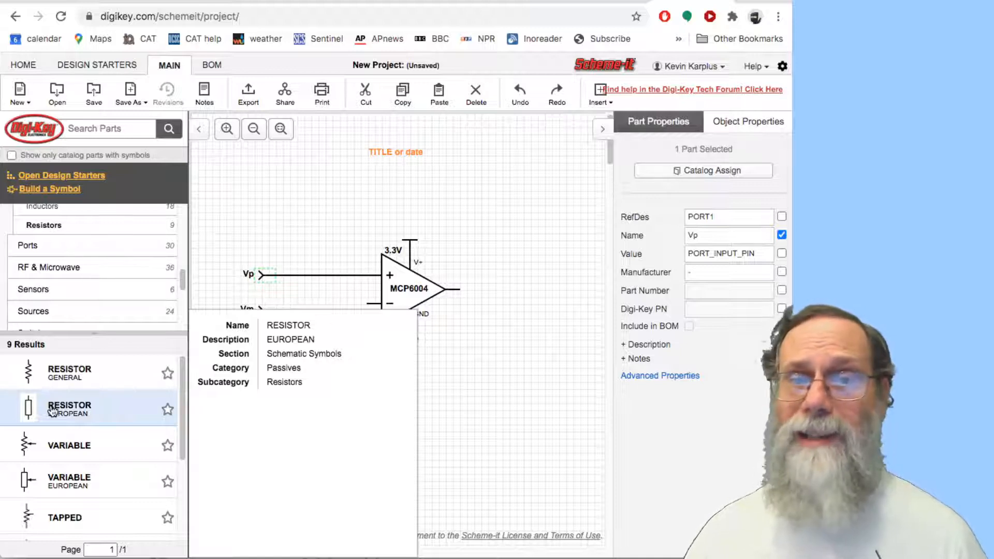
click(35, 378)
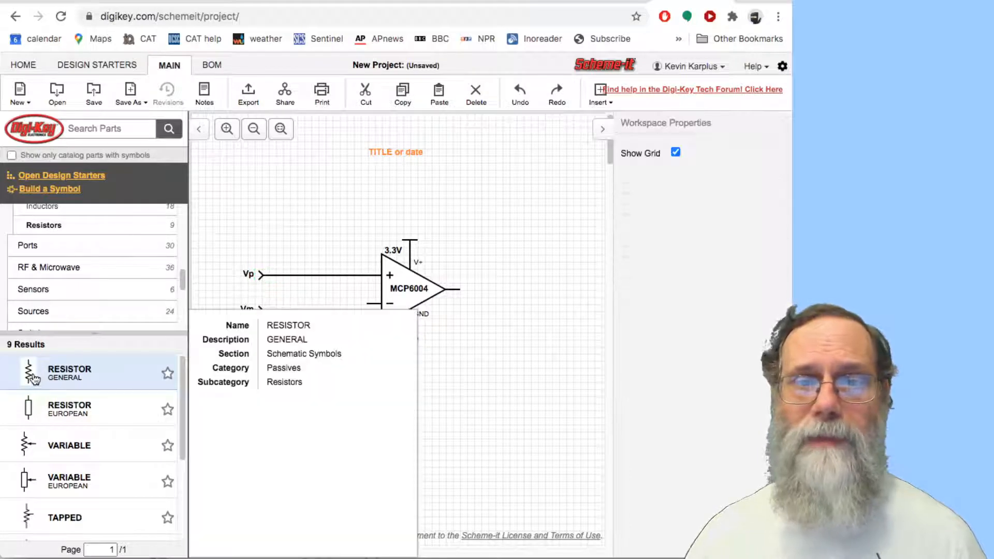
drag(35, 378, 309, 321)
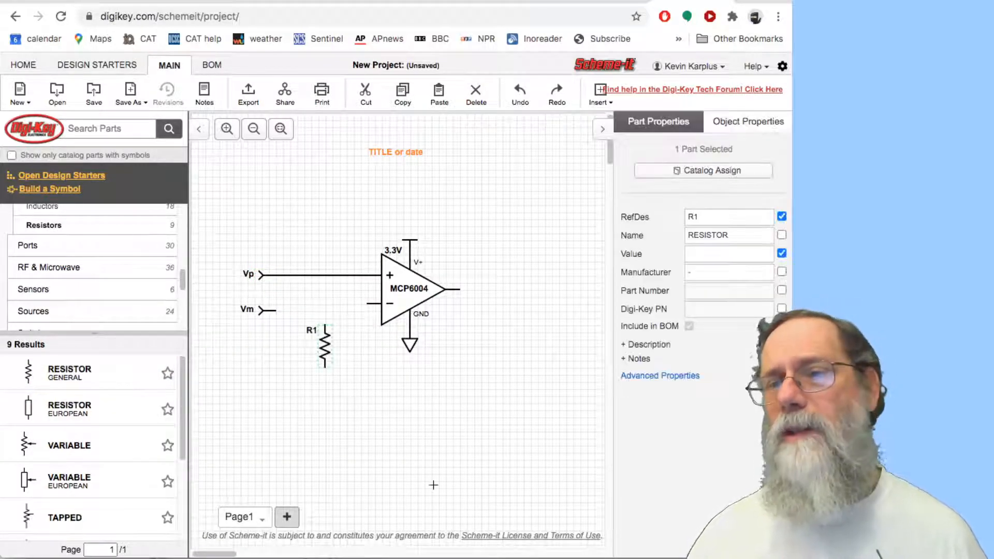
- Rotate resistor R1 to horizontal, align it with the op-amp's − input and wire it to that pin
click(757, 126)
click(761, 192)
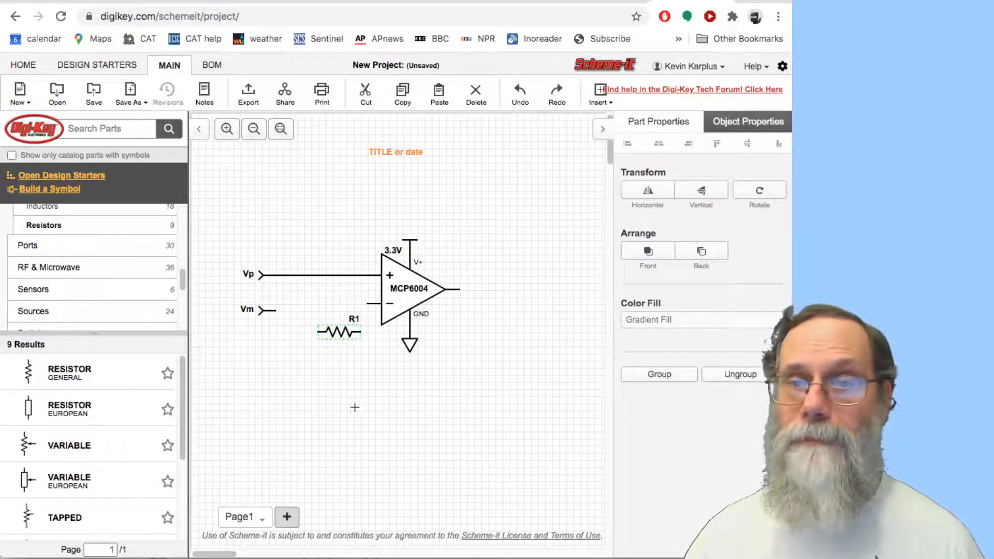
mouse_move(334, 332)
mouse_down()
mouse_move(315, 323)
mouse_move(319, 303)
mouse_move(369, 304)
mouse_up()
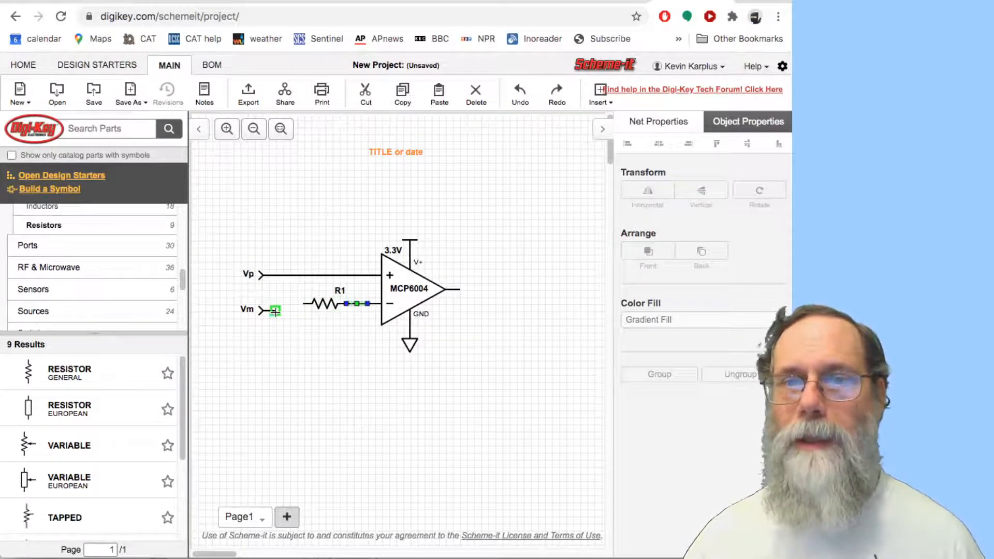
- Wire the Vm port to the free end of R1 and raise the port so the wire runs straight
drag(272, 311, 304, 305)
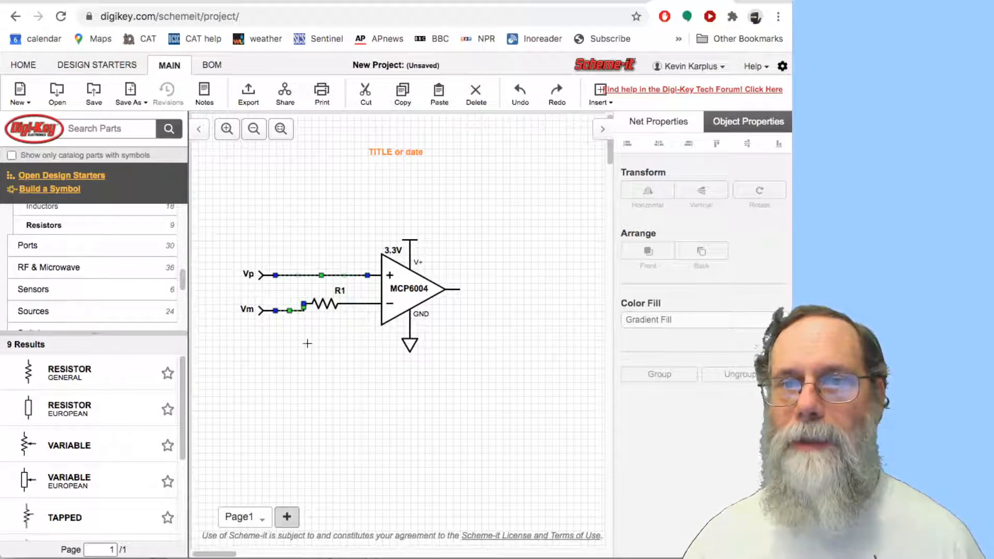
click(260, 310)
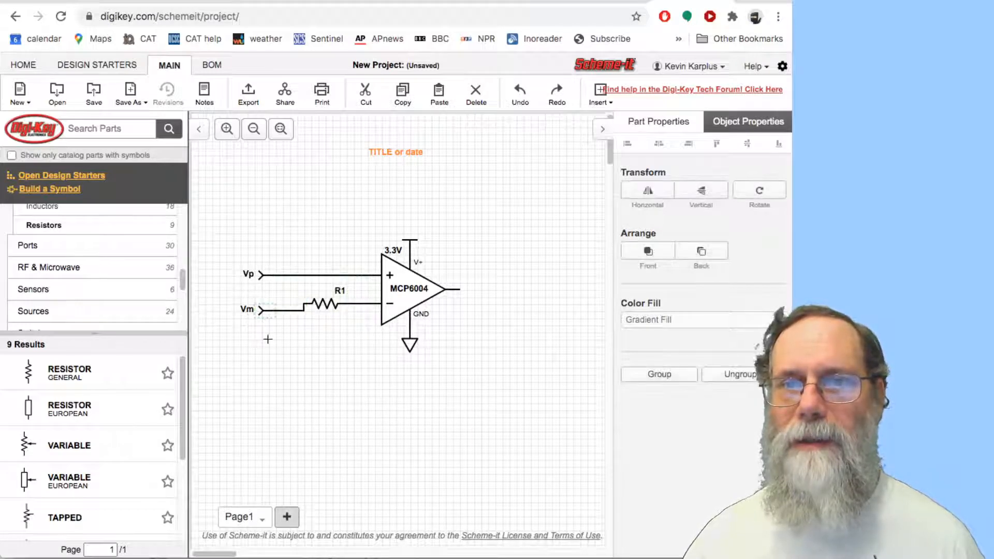
key(Up)
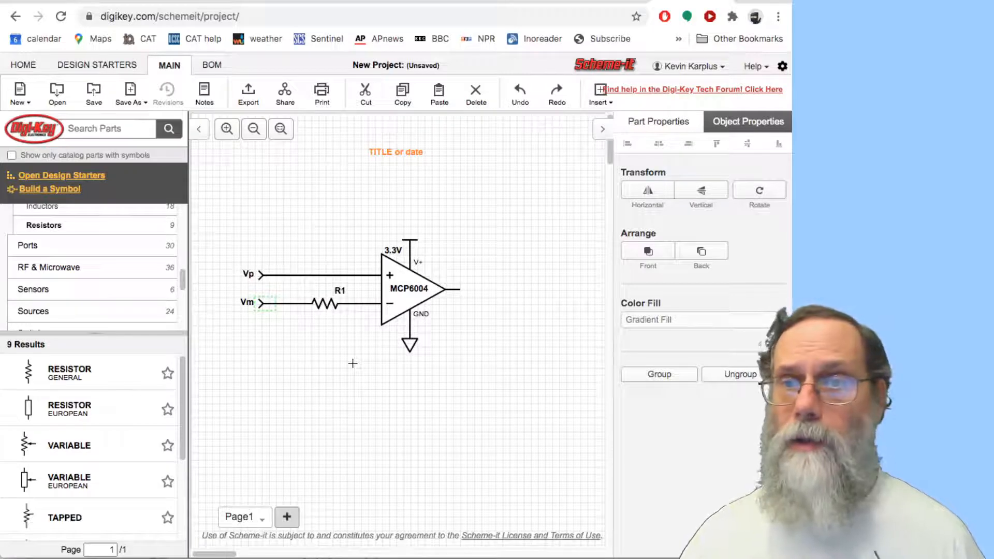
- Place a second RESISTOR GENERAL symbol horizontally below the op-amp, and raise the ground symbol closer to the op-amp
mouse_move(26, 369)
drag(31, 368, 350, 372)
drag(30, 371, 374, 375)
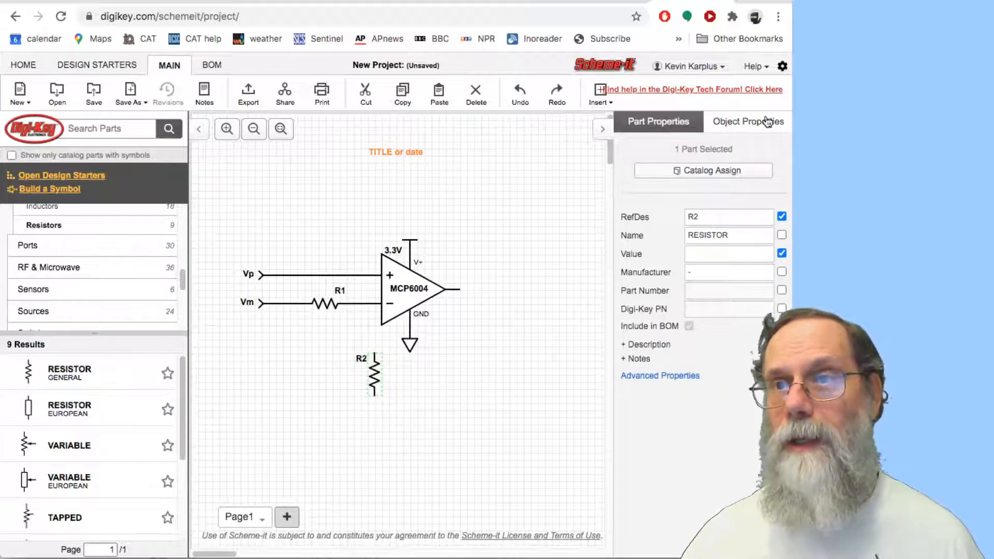
click(722, 127)
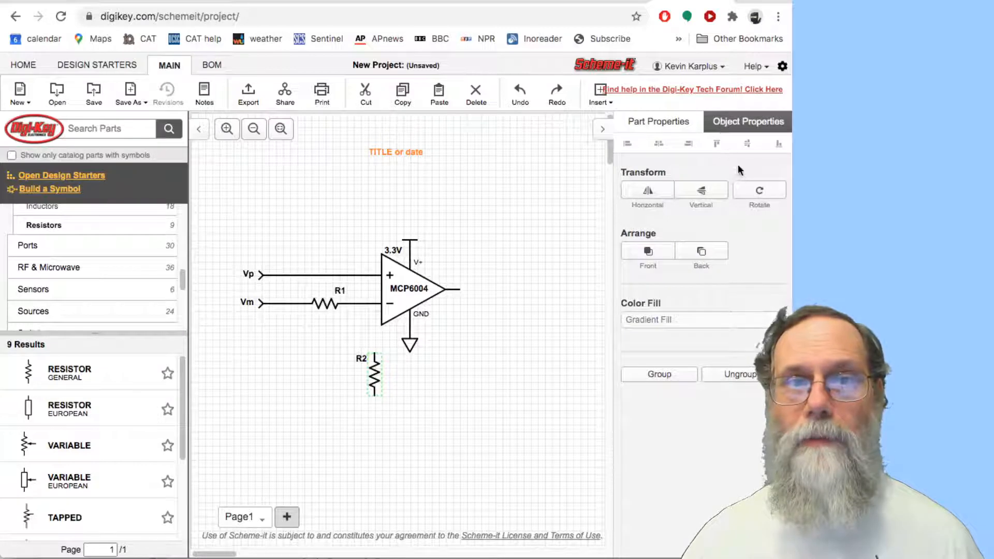
click(748, 196)
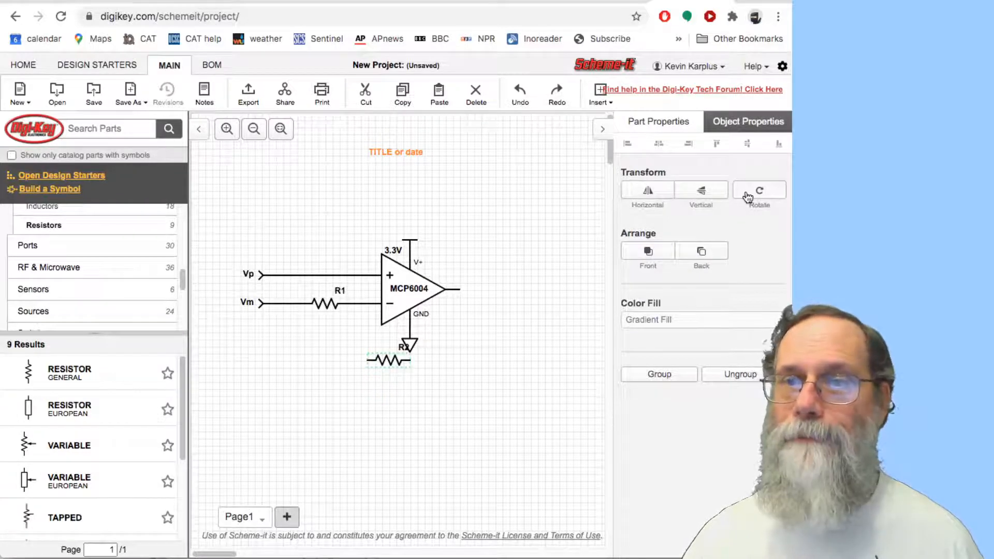
drag(386, 373, 400, 386)
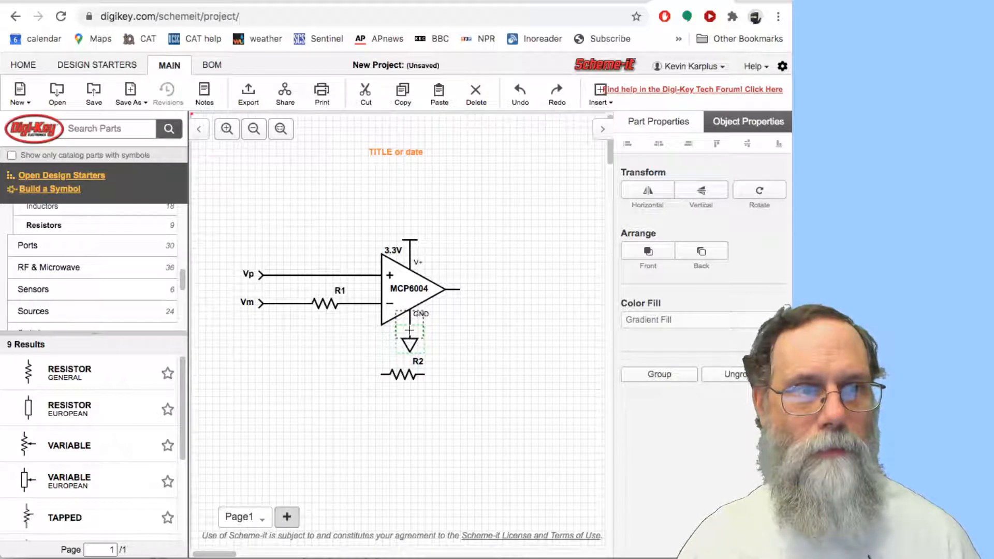
click(444, 345)
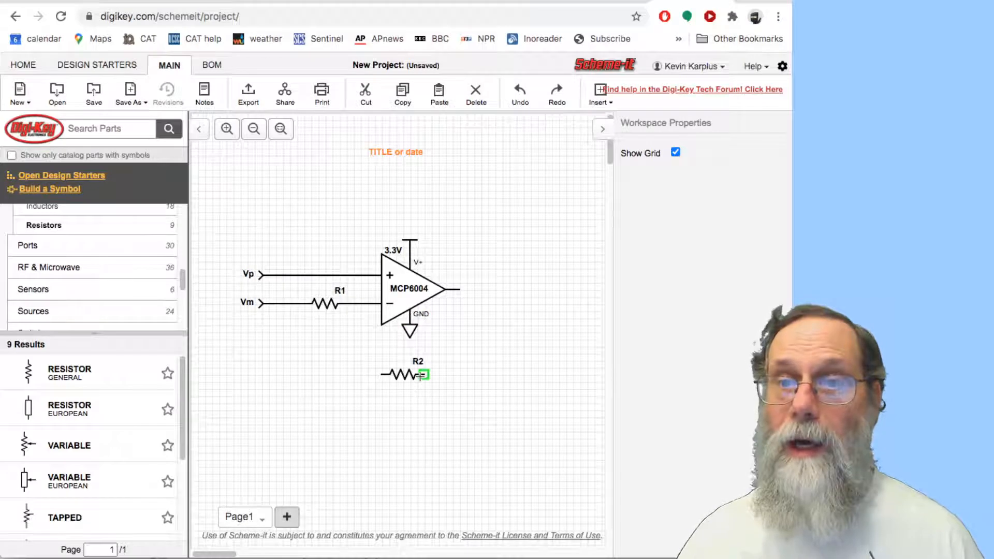
- Wire R2 as the feedback resistor, from the op-amp's output to the wire between R1 and the − input
drag(423, 375, 461, 291)
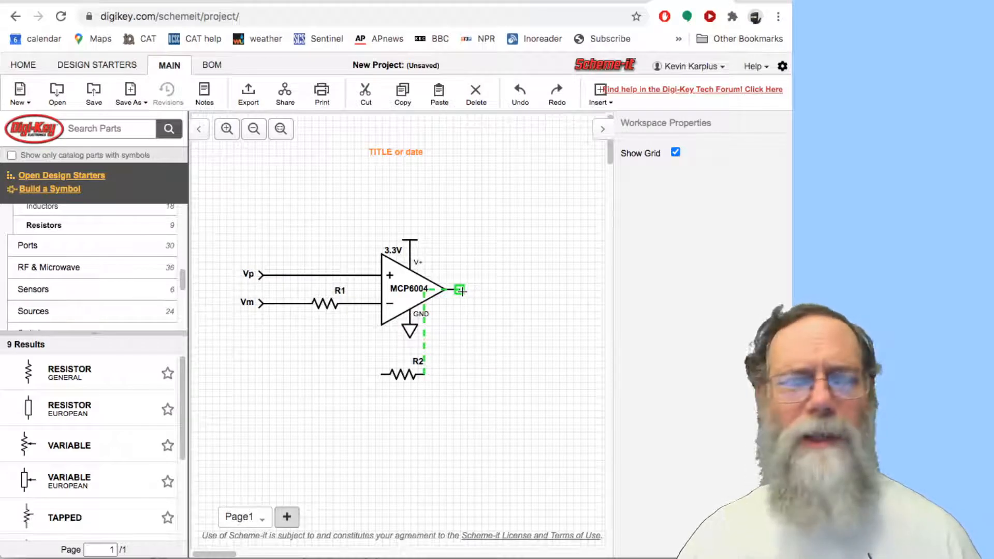
mouse_move(461, 291)
mouse_down()
mouse_move(459, 374)
mouse_move(460, 290)
mouse_up()
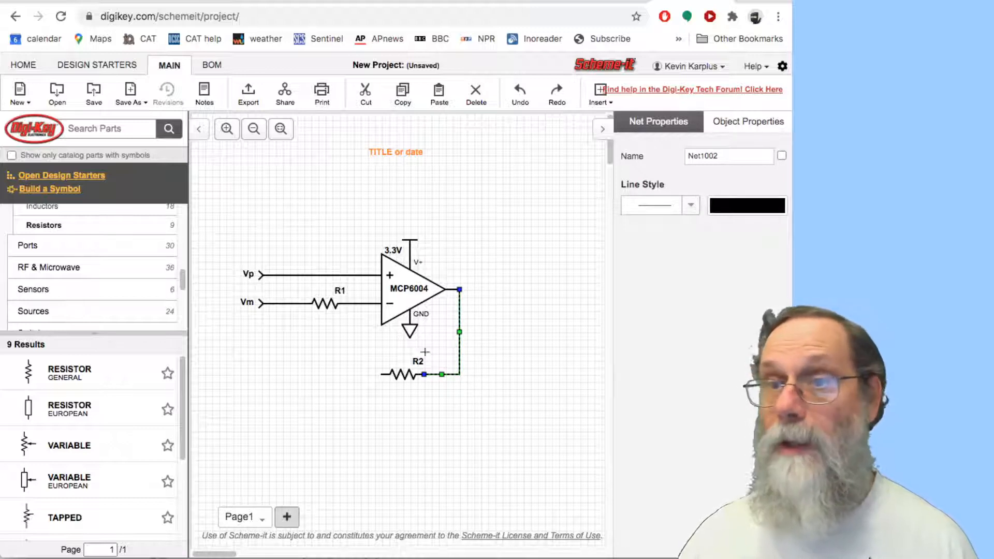
mouse_move(381, 373)
mouse_down()
mouse_move(354, 370)
mouse_move(343, 303)
mouse_move(348, 368)
mouse_move(362, 375)
mouse_move(360, 303)
mouse_up()
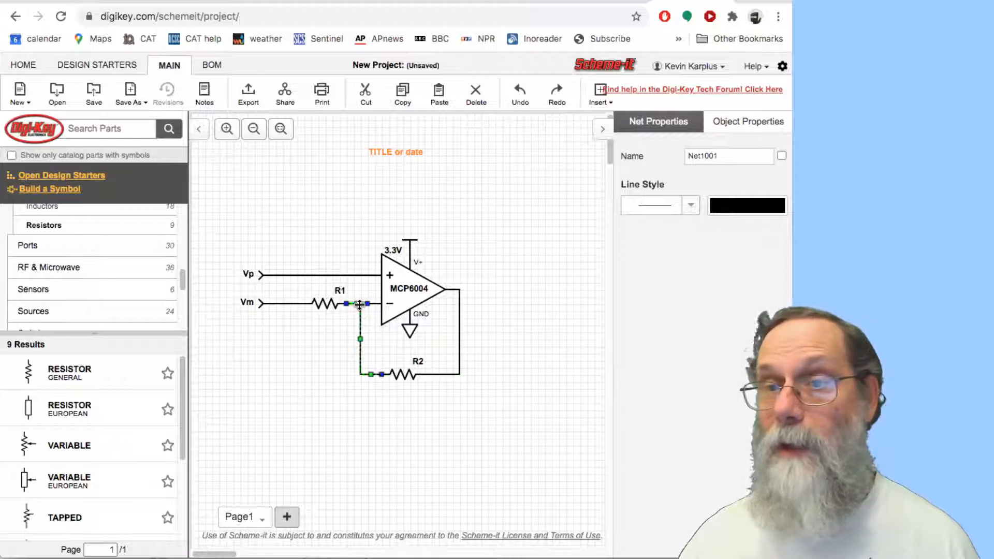
click(294, 400)
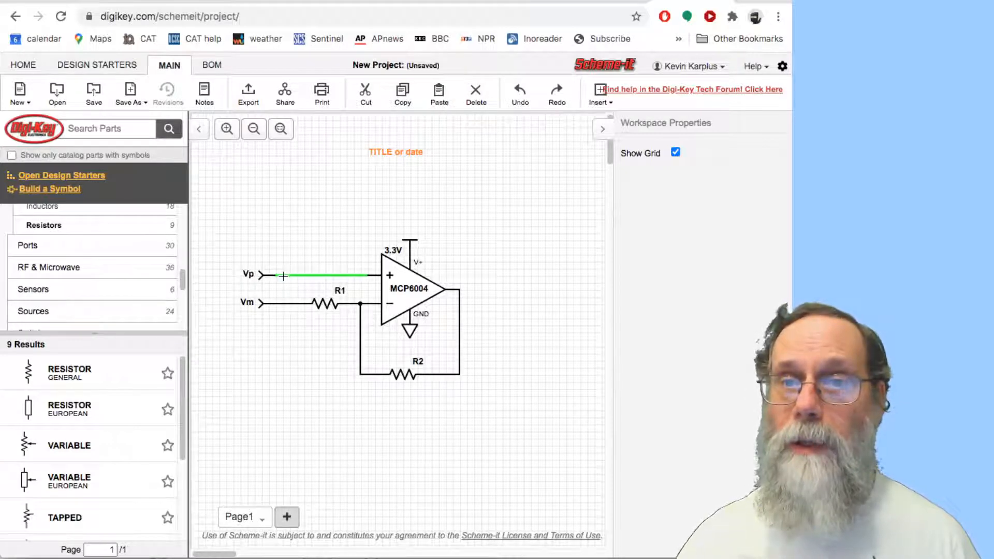
- Try routing a wire with several bends from the Vp line down around R2, and cancel it
mouse_move(282, 275)
mouse_down()
mouse_move(274, 329)
mouse_move(298, 356)
mouse_move(468, 358)
mouse_move(499, 345)
mouse_move(500, 368)
mouse_move(557, 384)
mouse_up()
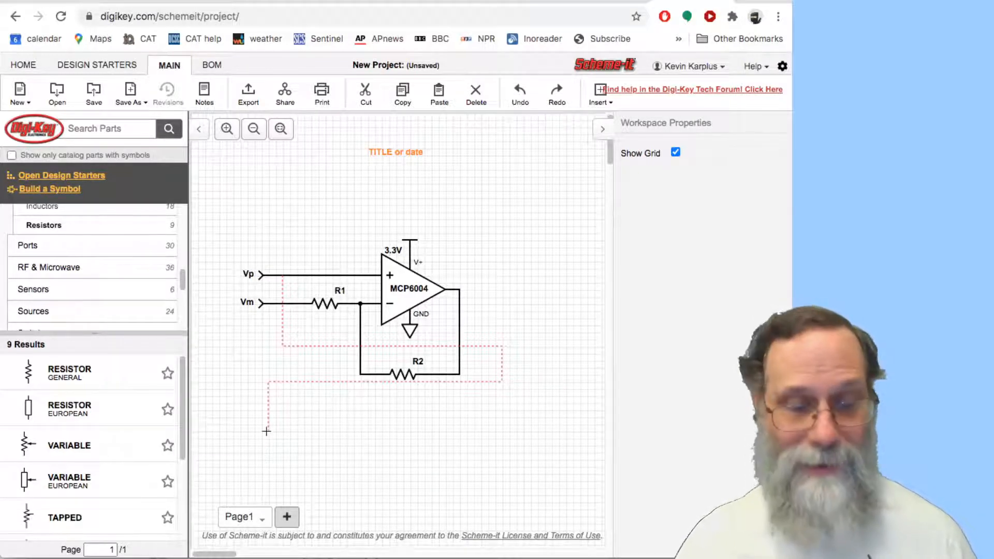
key(Escape)
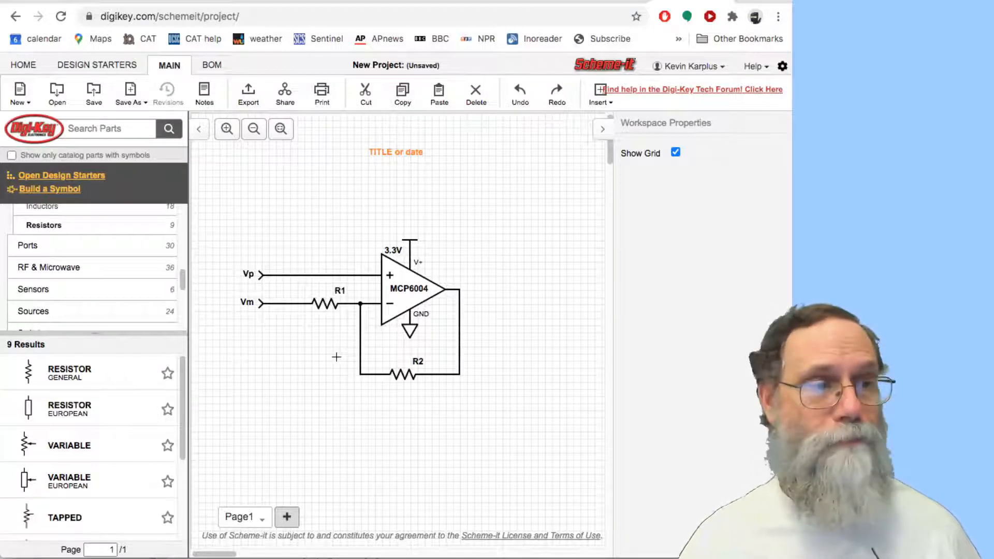
- Place a PORT OUTPUT PIN symbol from the Ports category level with the op-amp's output, leaving a gap for a wire
click(31, 248)
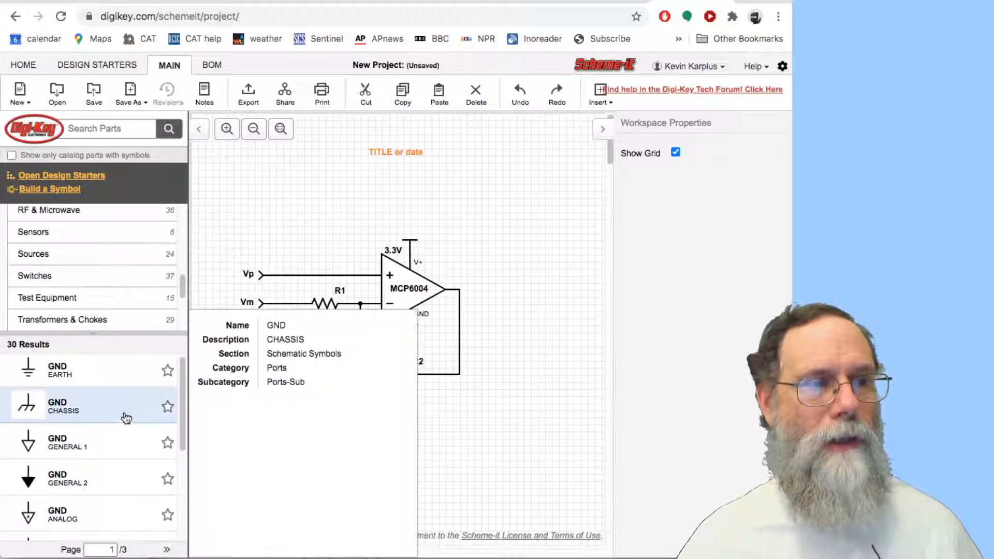
scroll(160, 425, down, 3)
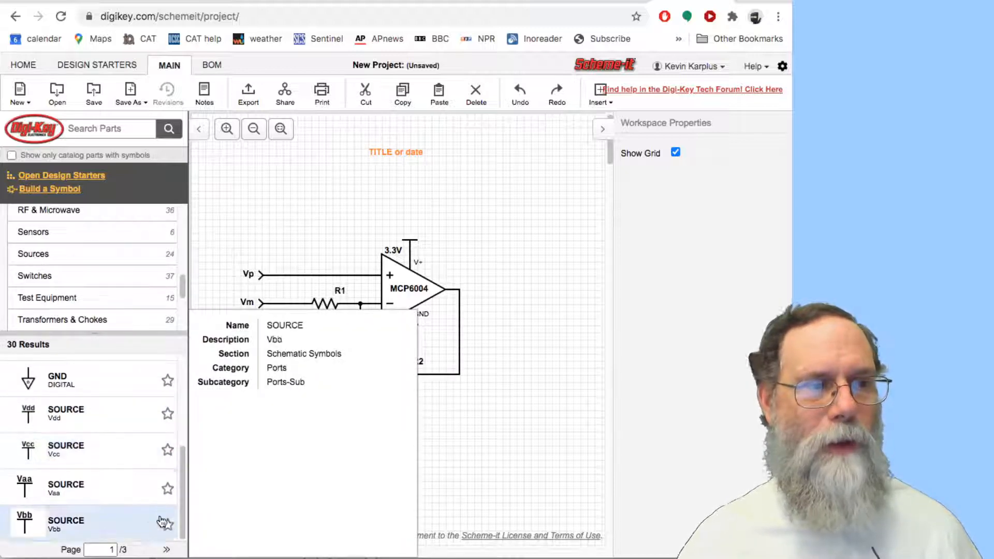
click(166, 549)
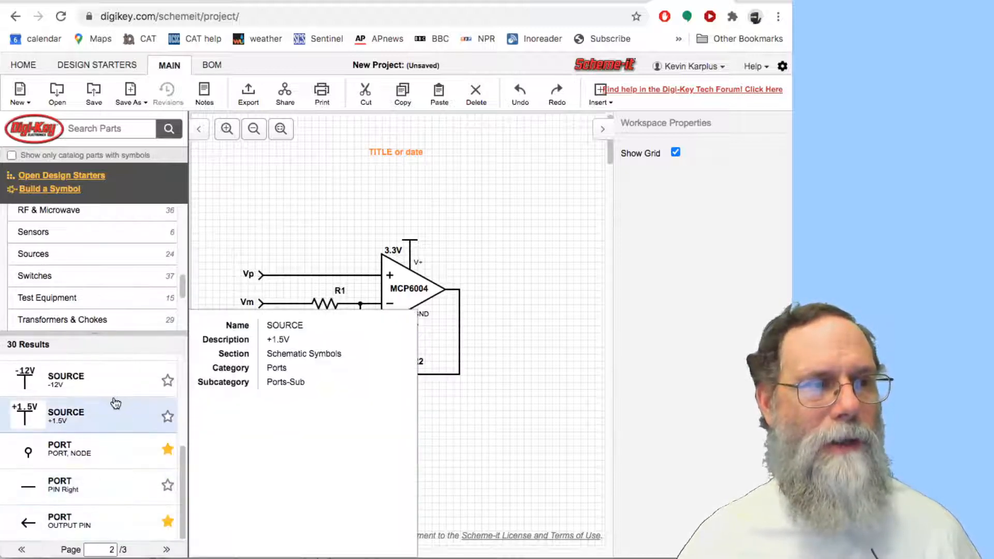
drag(46, 522, 498, 284)
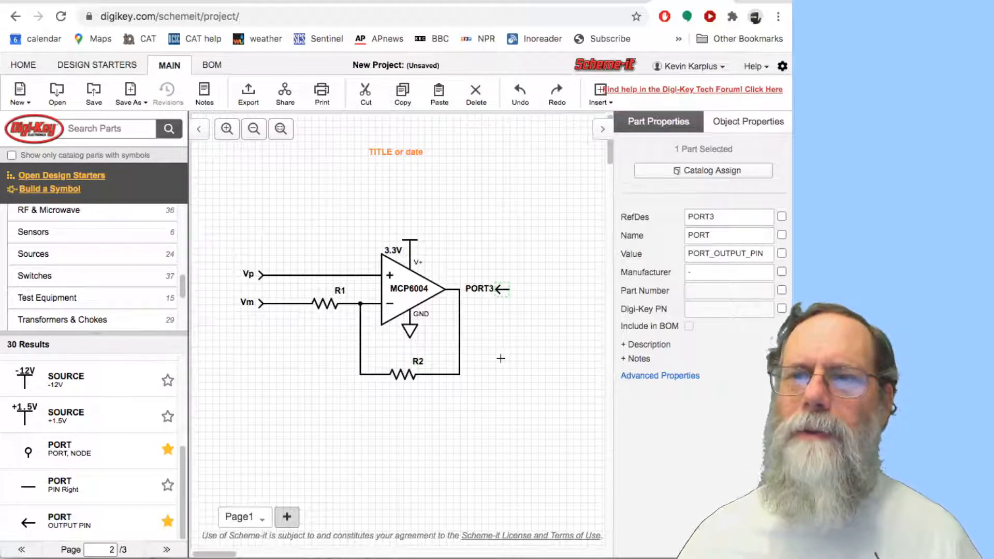
- Mirror the output port horizontally so it points away from the op-amp and wire it to the op-amp's output
click(763, 124)
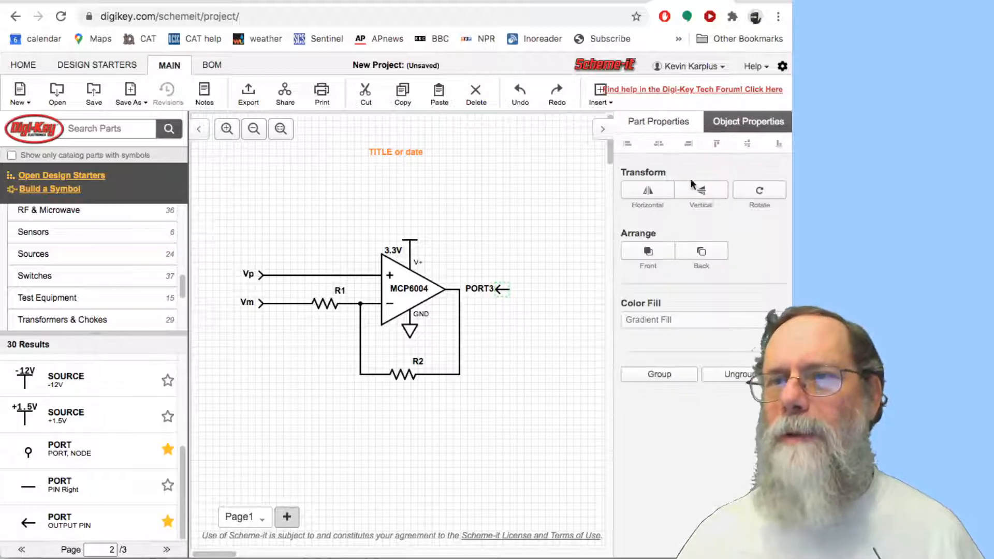
click(652, 195)
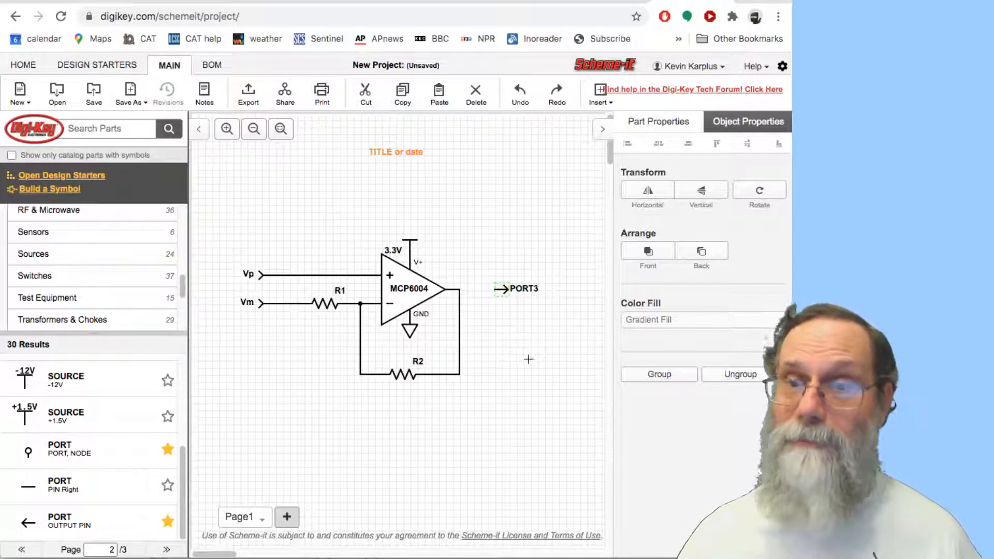
drag(492, 291, 459, 289)
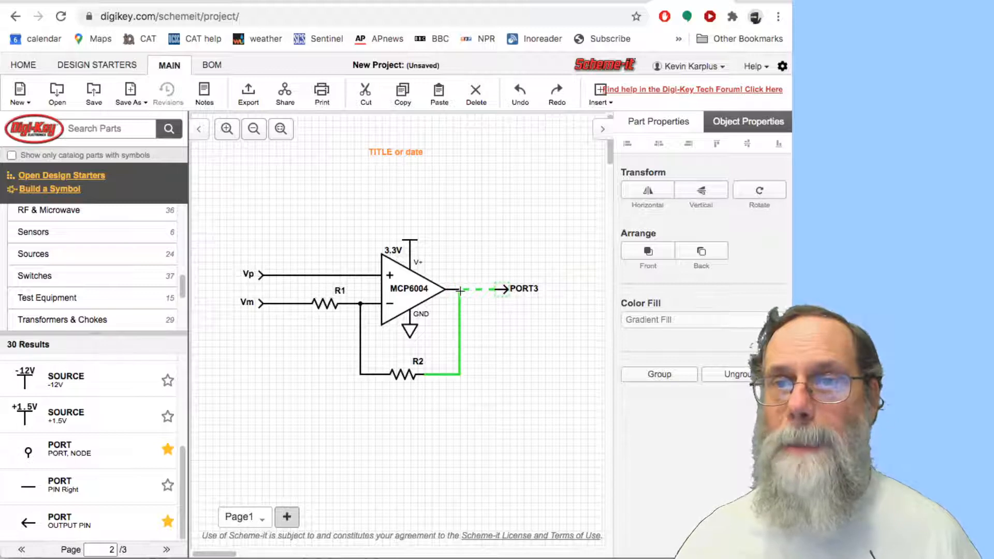
click(510, 349)
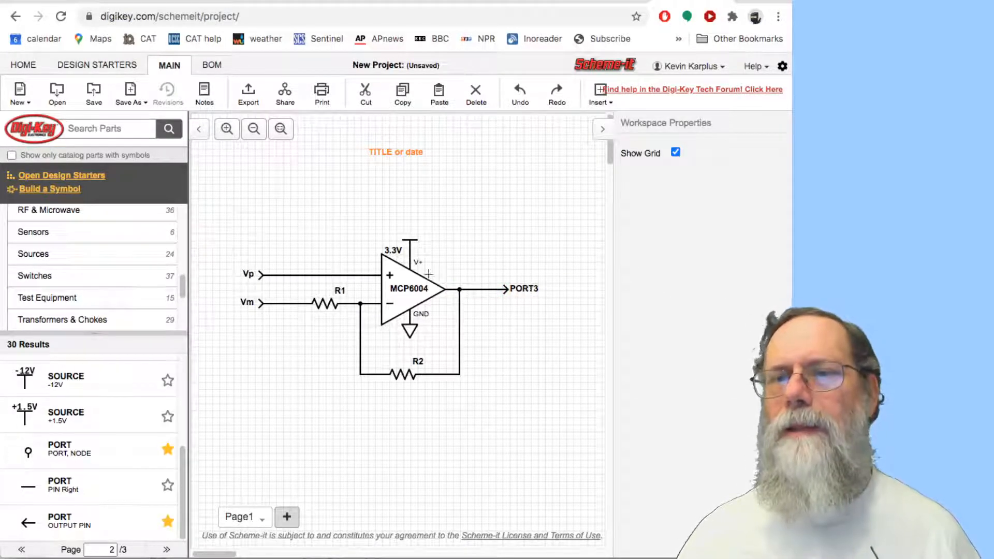
- Name the output port Vout, show its name instead of the reference designator, and move the label above the port's arrow
click(507, 290)
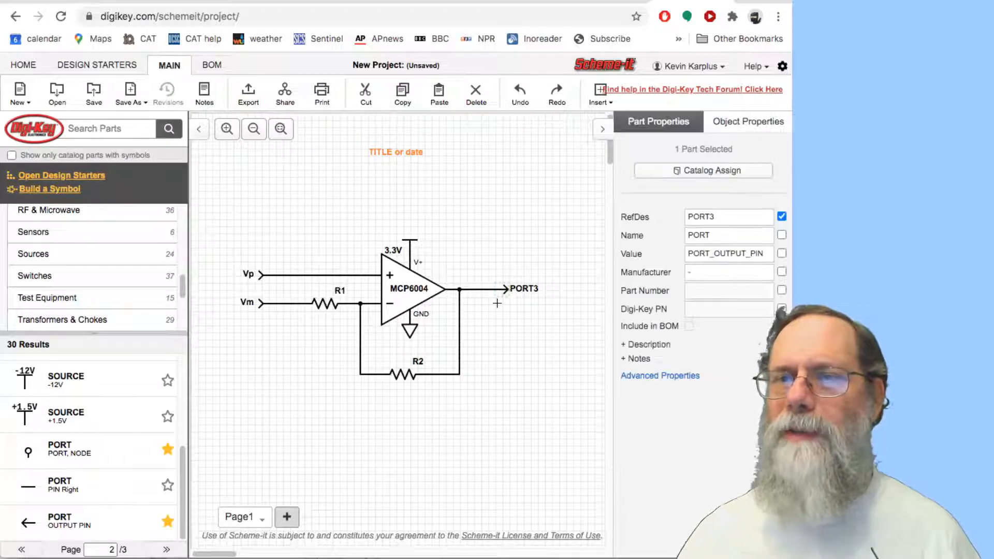
click(782, 217)
double_click(713, 237)
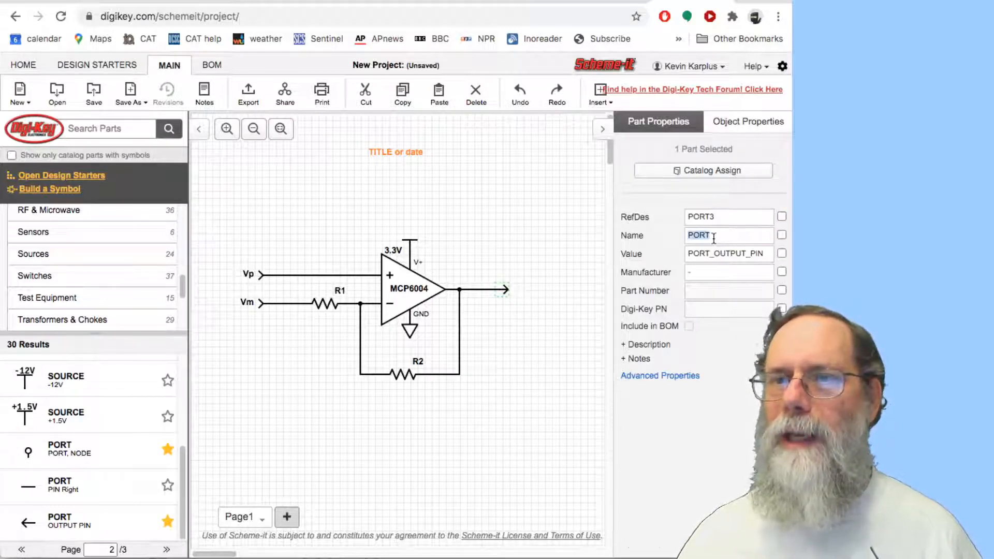
text(Vout)
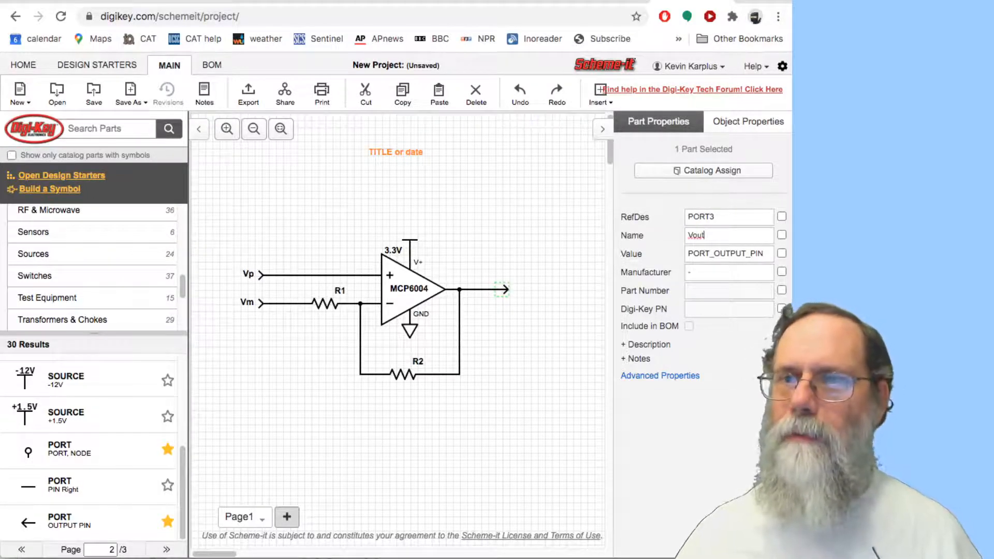
click(780, 234)
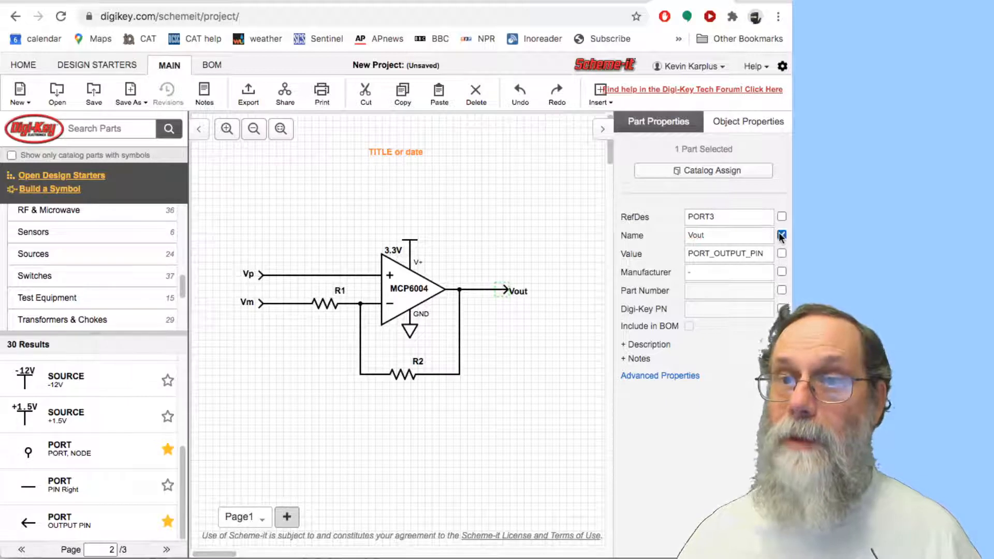
click(524, 286)
drag(524, 286, 498, 284)
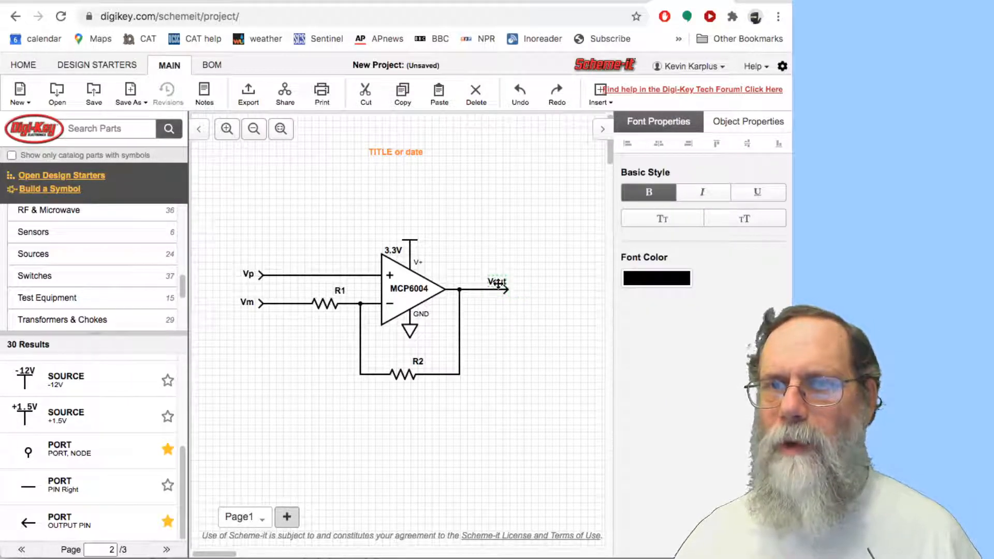
click(522, 347)
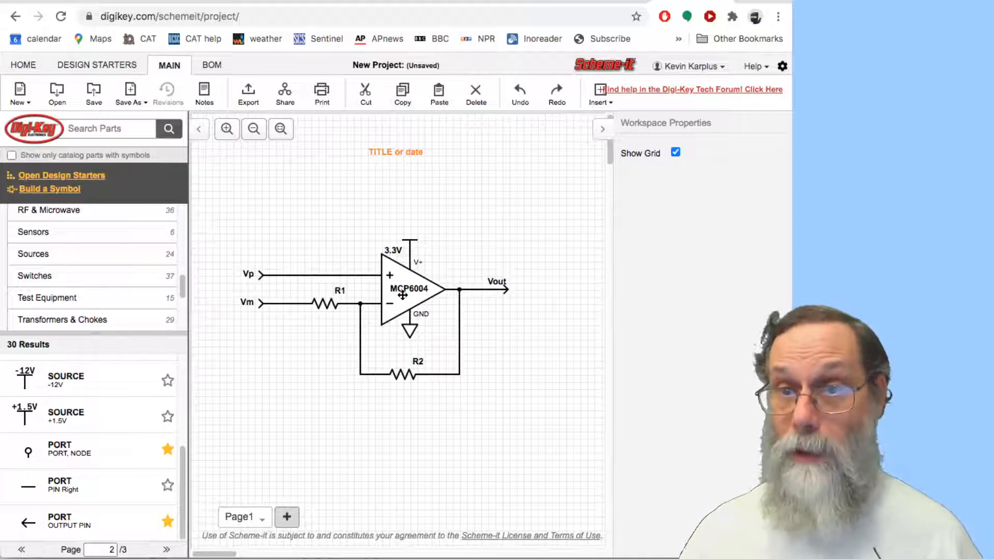
- Set the value of R2 to 100kΩ and move the value label below the resistor
click(397, 376)
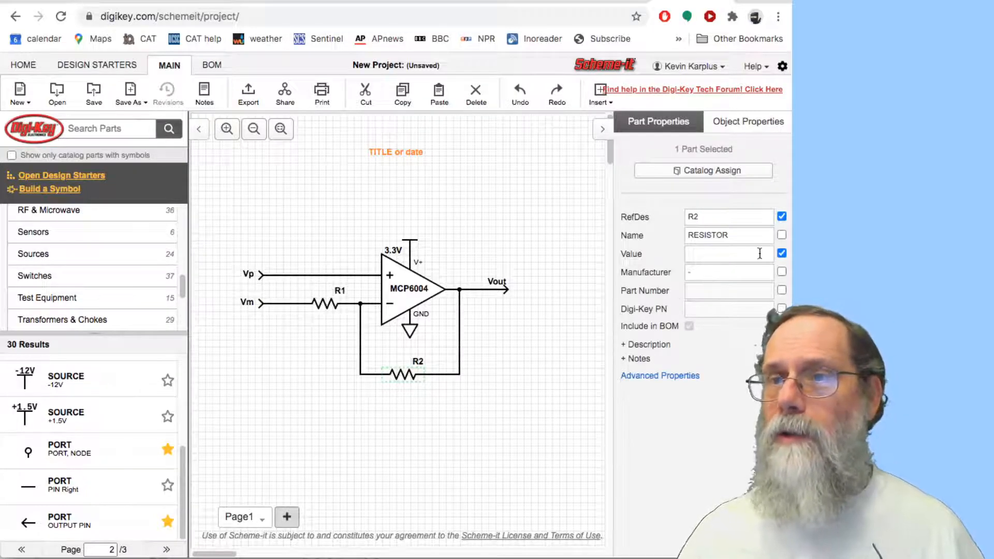
click(705, 255)
text(100k)
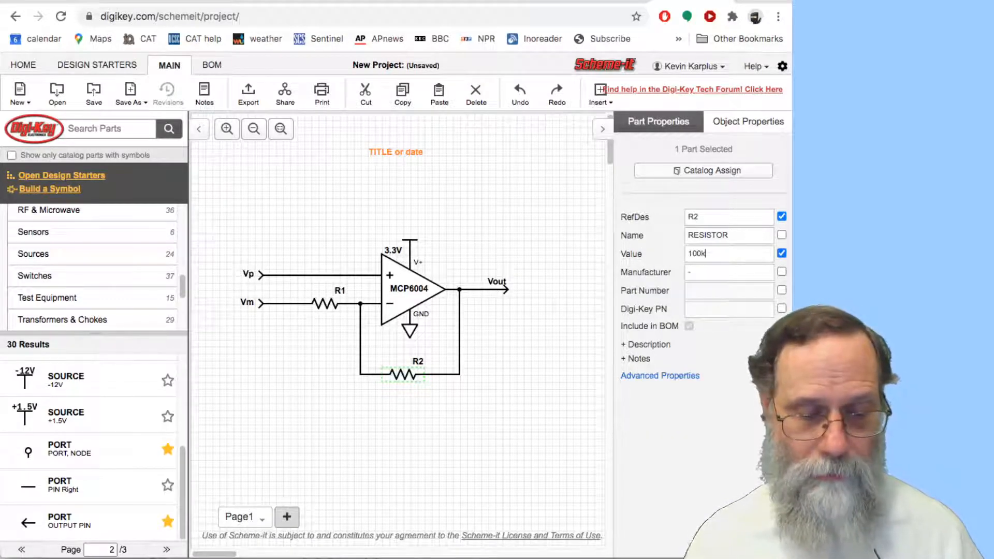
text(Ω)
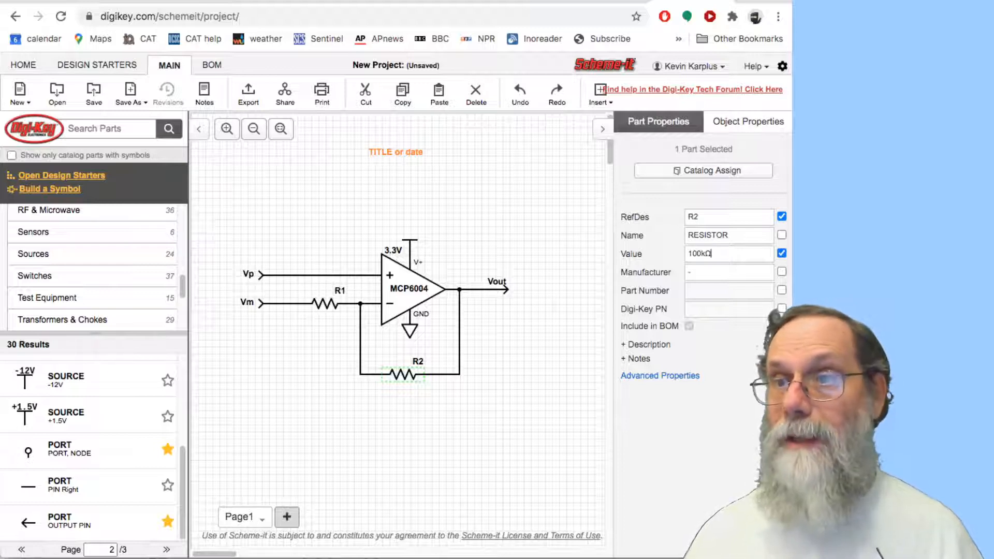
key(Return)
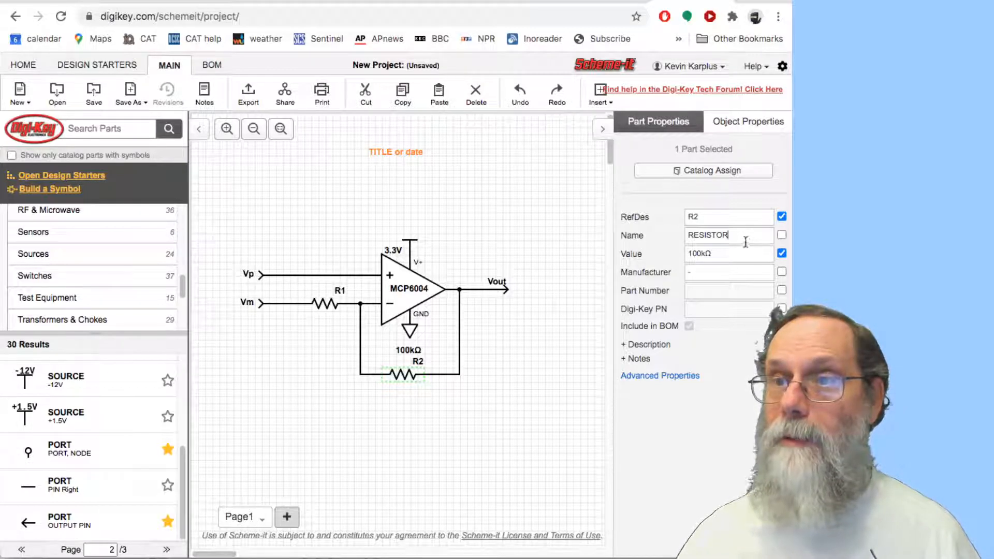
drag(408, 350, 399, 385)
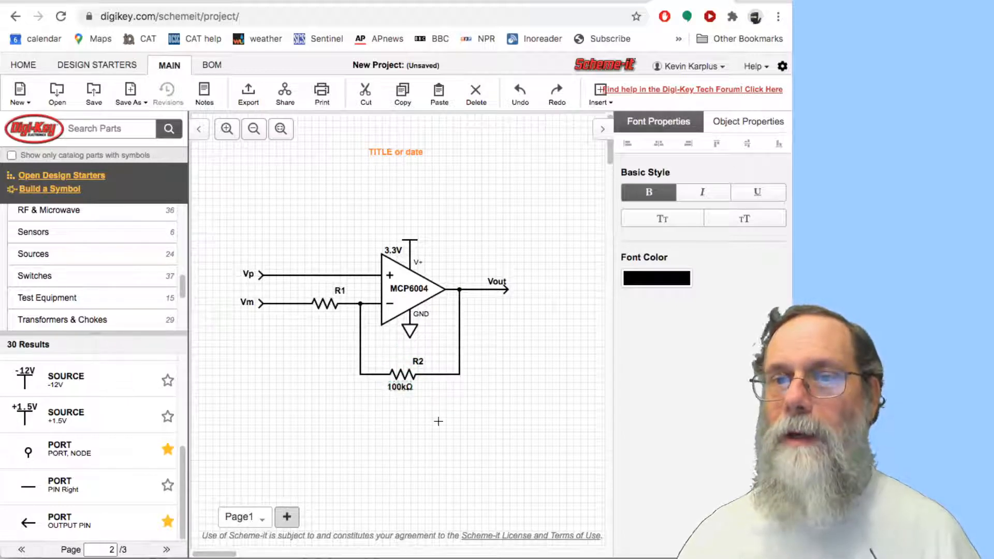
click(437, 418)
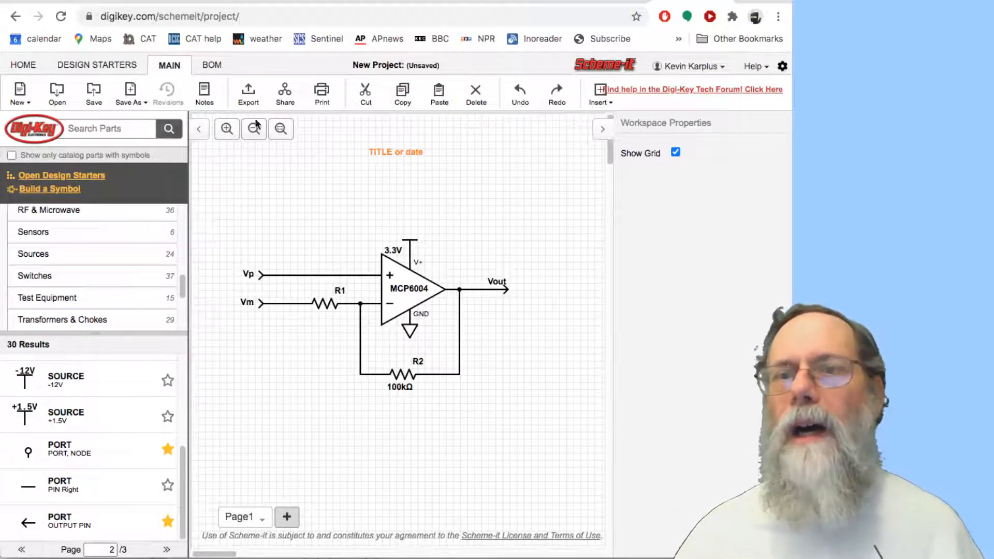
- Delete the orange "TITLE or date" text above the schematic
click(379, 152)
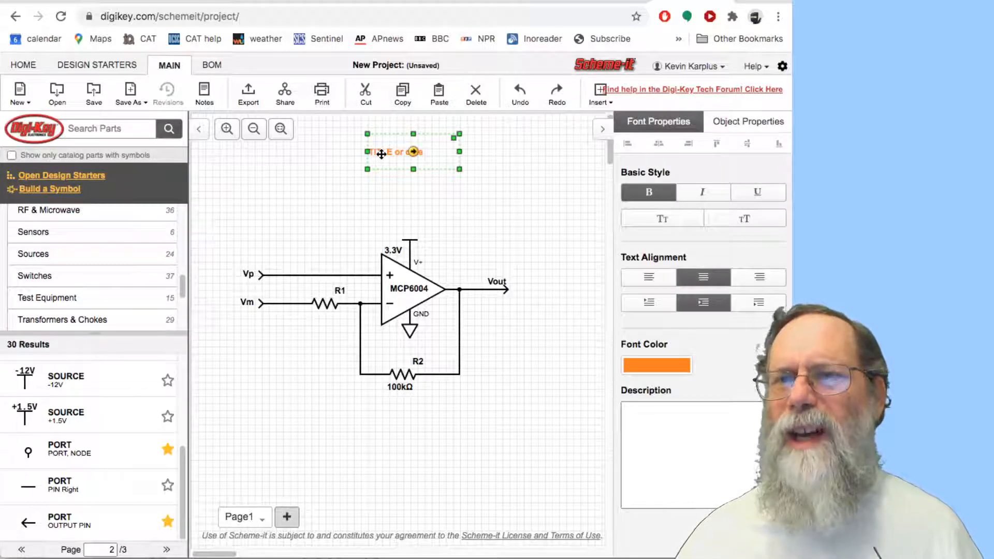
click(475, 97)
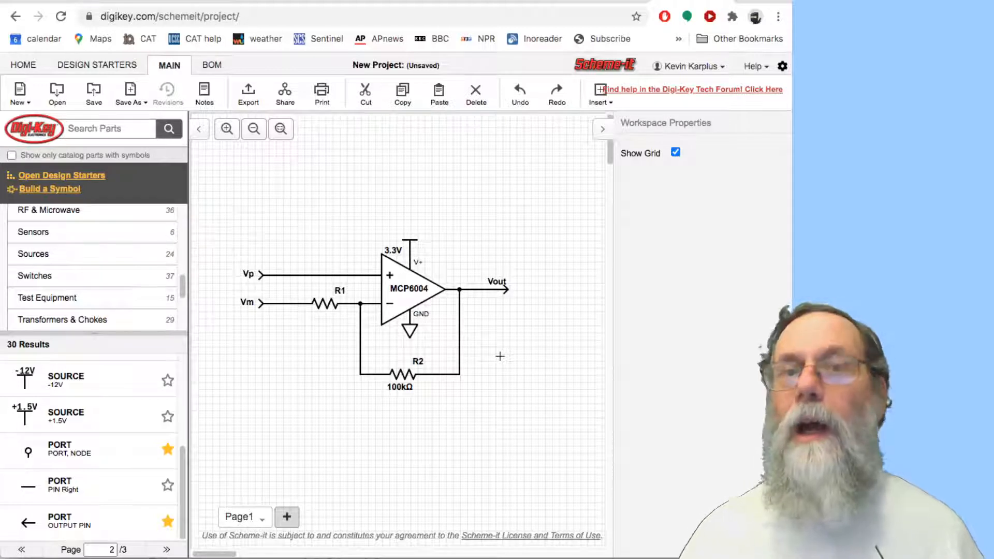
- Save the project under the name "video example"
click(94, 94)
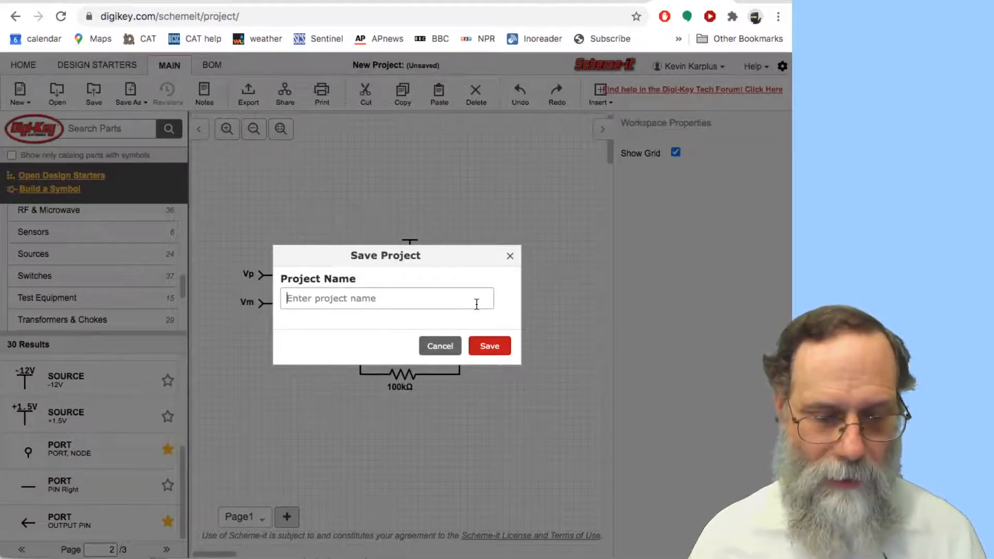
text(video e)
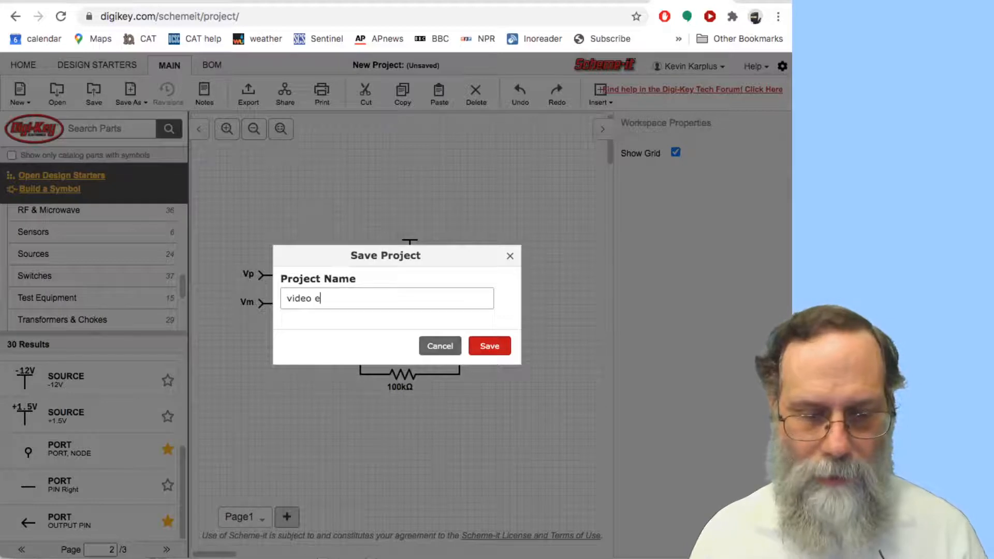
text(xample)
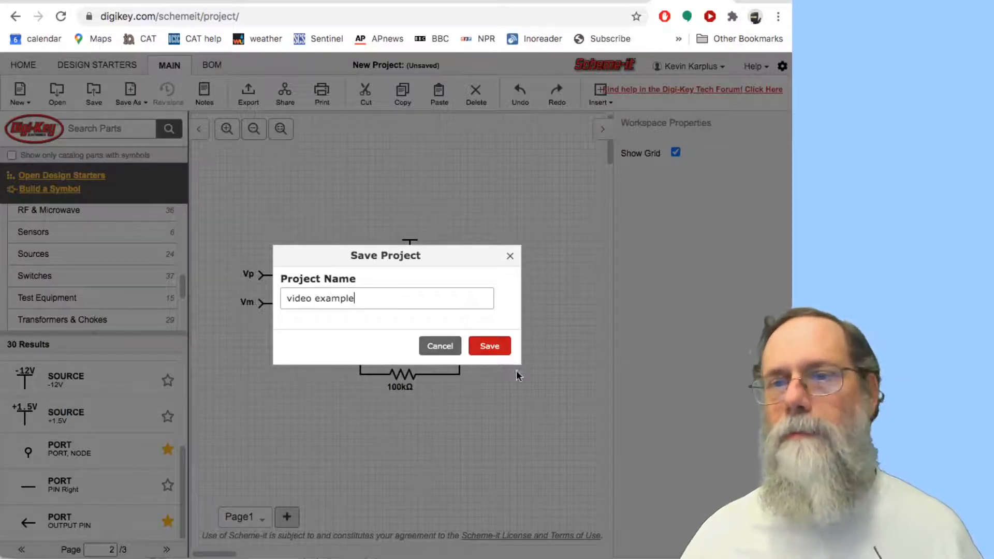
click(497, 351)
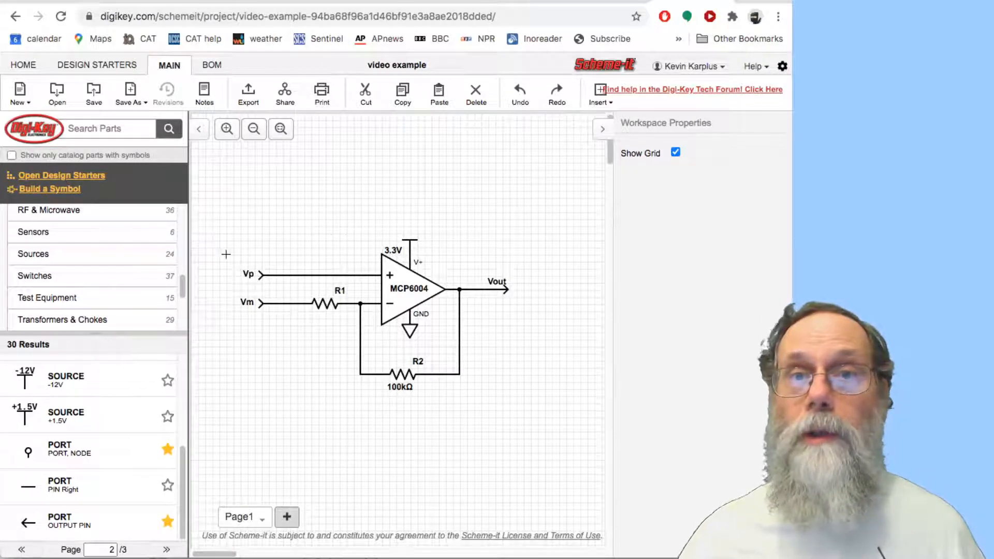
- Export the current page's active area as a PDF document with no paper size, view the exported file, and return to the schematic
click(250, 100)
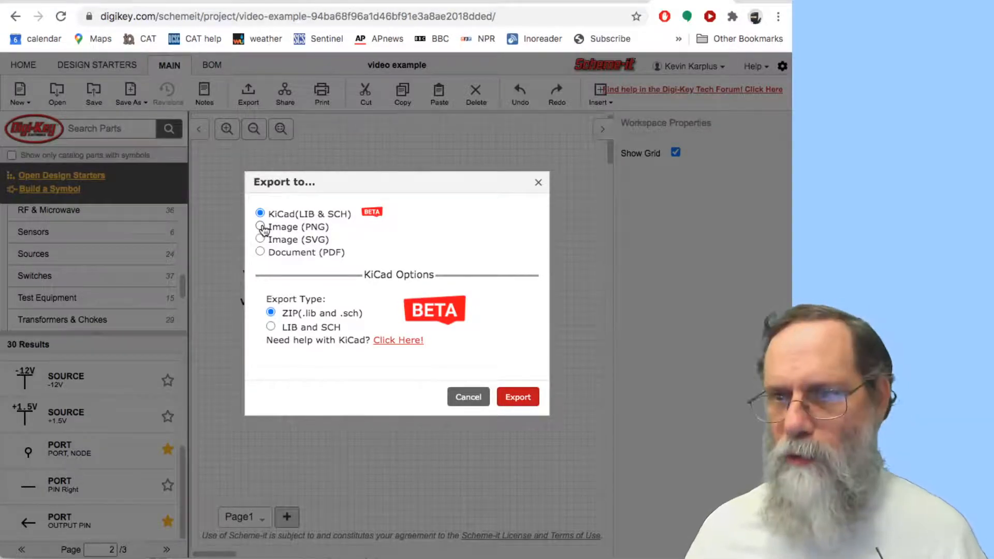
click(260, 252)
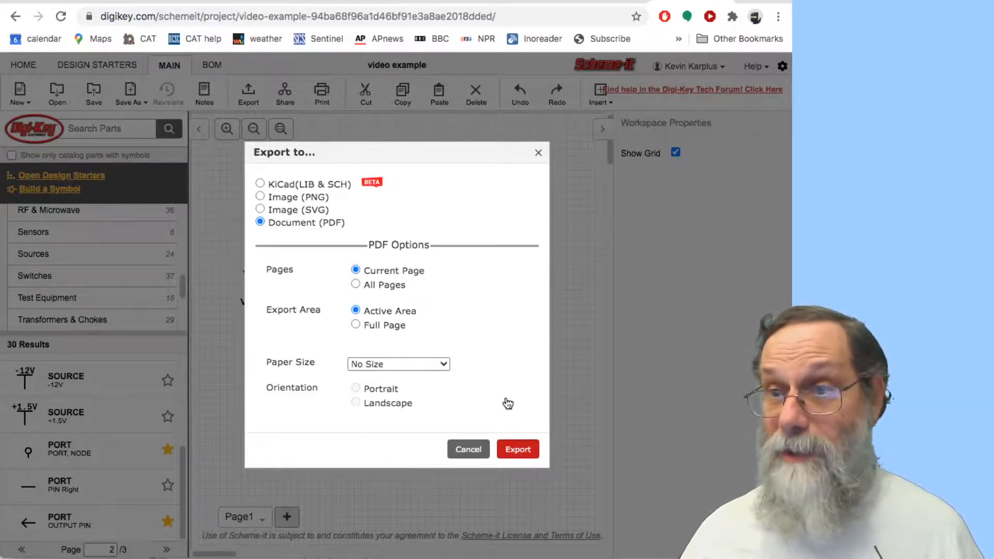
click(260, 209)
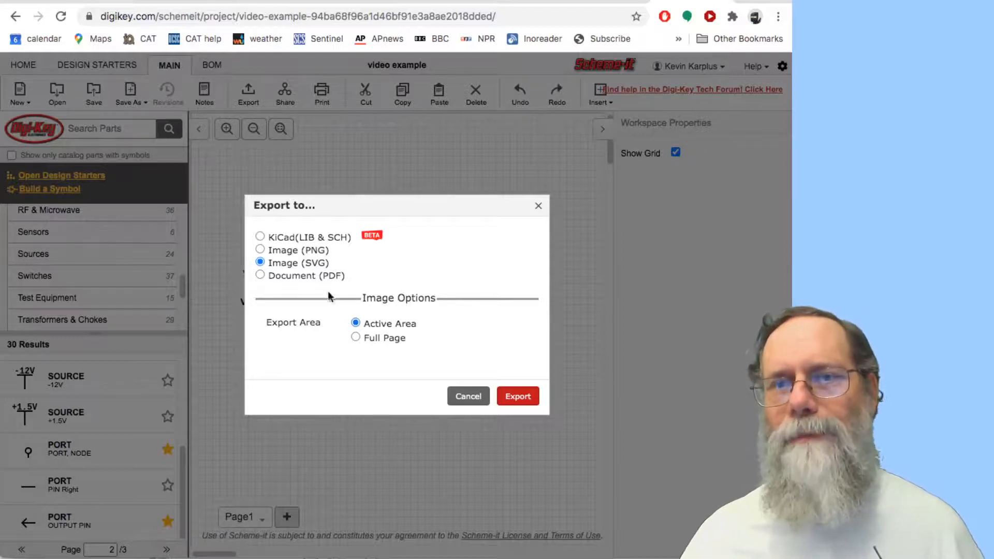
click(260, 276)
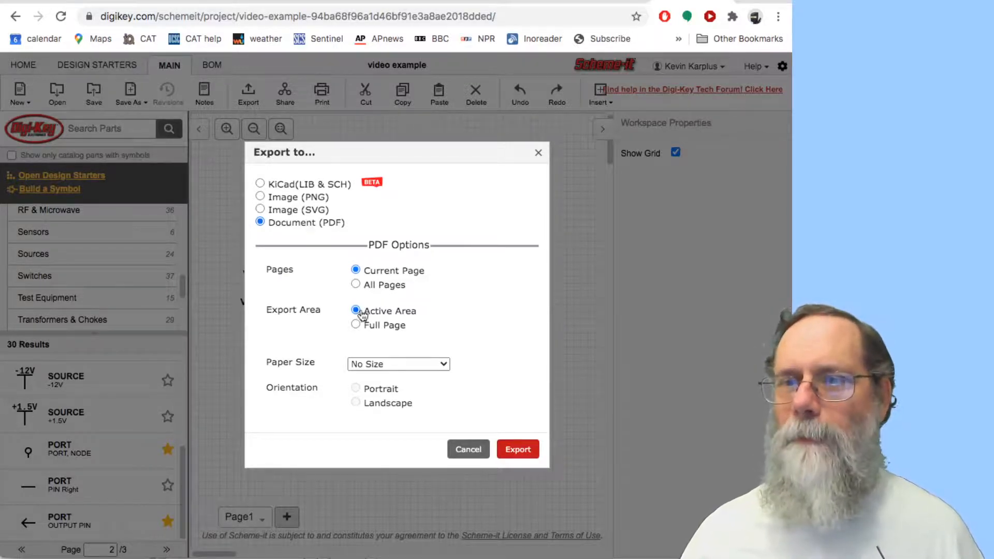
click(519, 449)
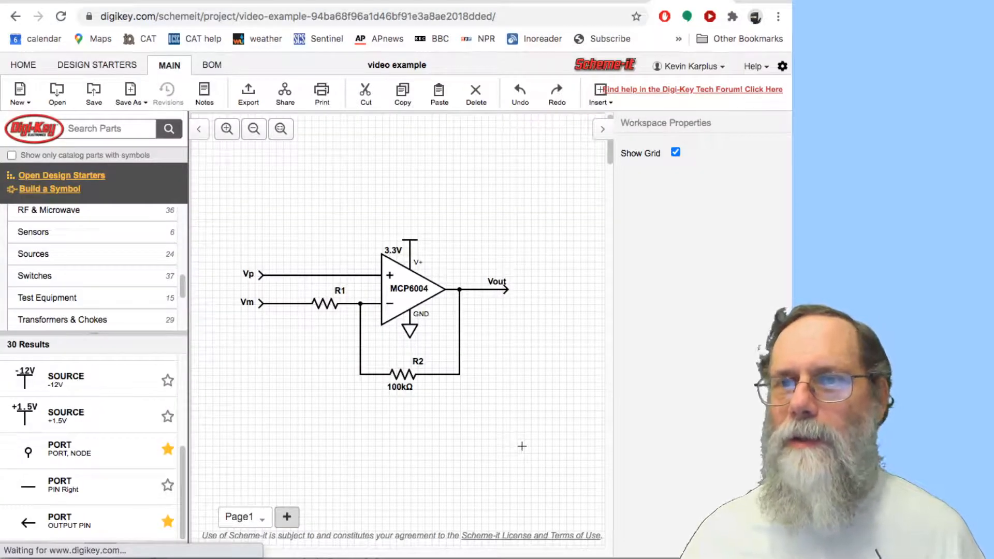
key(super+Tab)
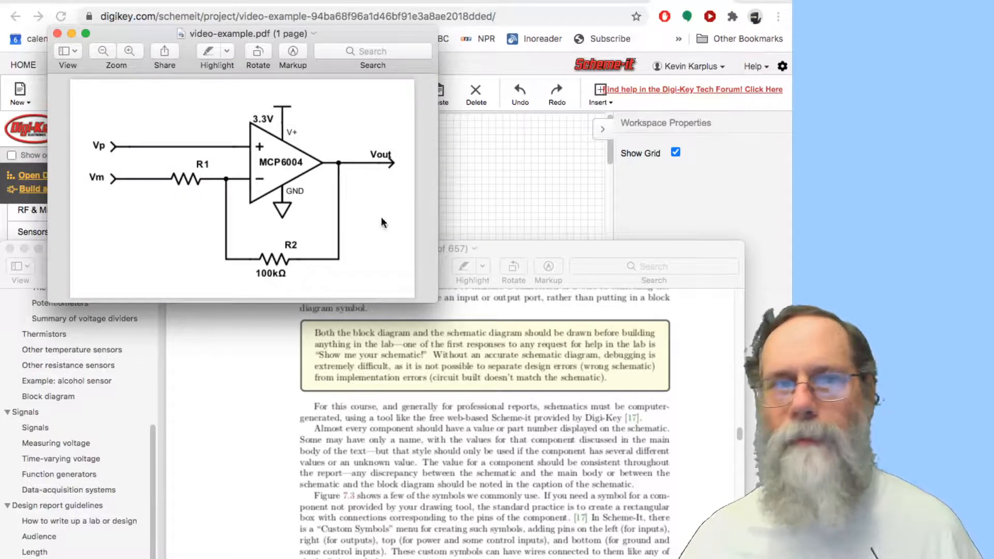
click(653, 209)
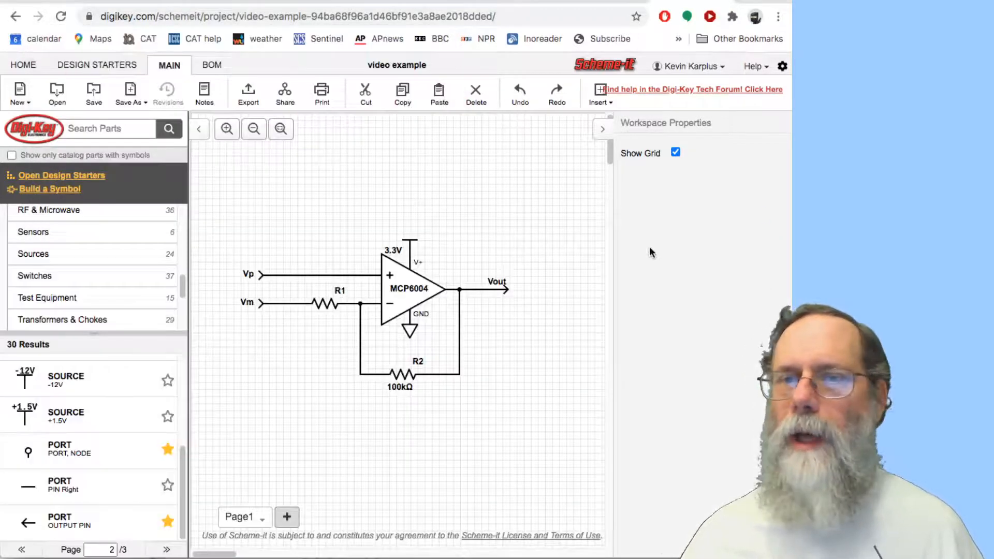